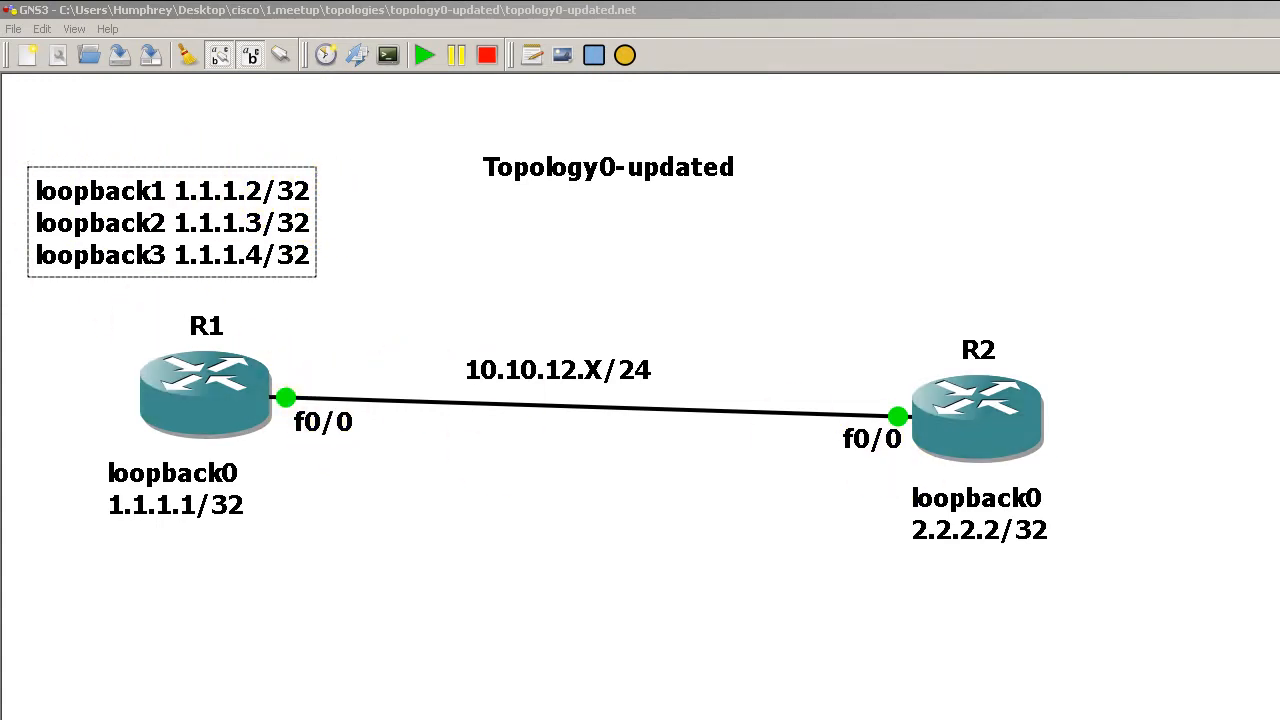
- Create Loopback1 with 1.1.1.2/32 and Loopback2 with 1.1.1.3/32 on R1
left_click_drag(560, 290, 894, 87)
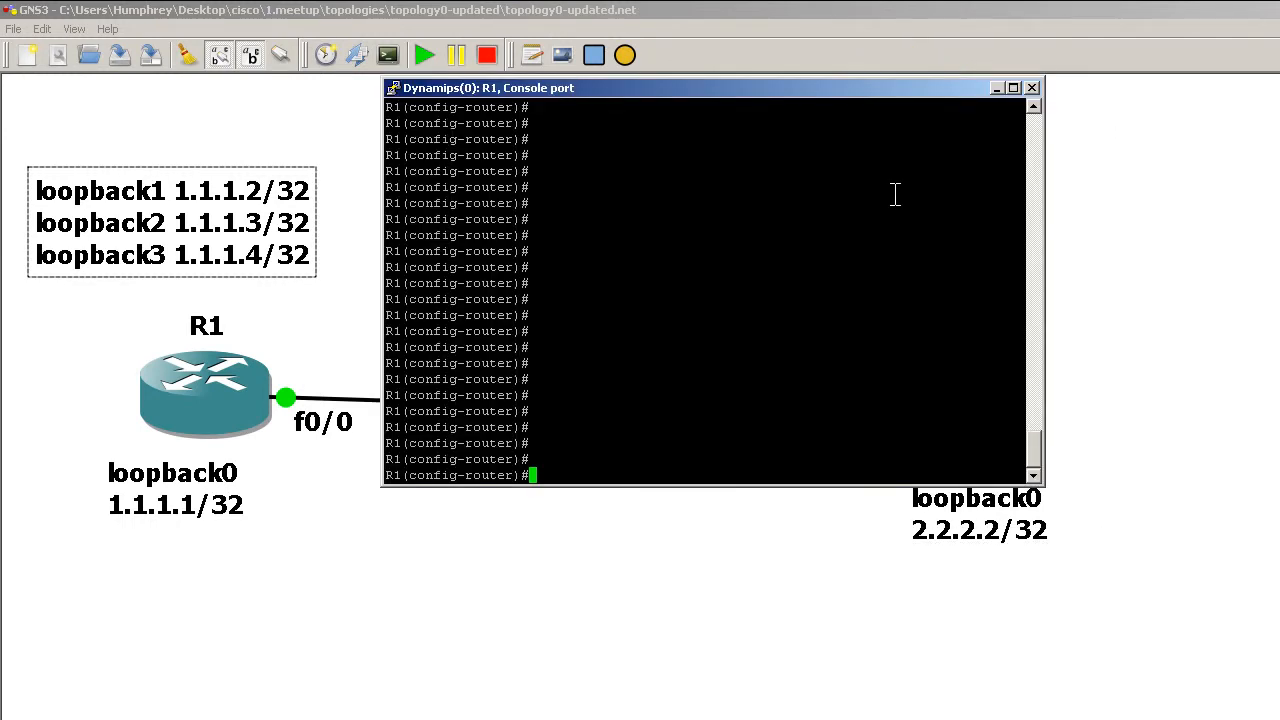
type("int loopback1")
key("Return")
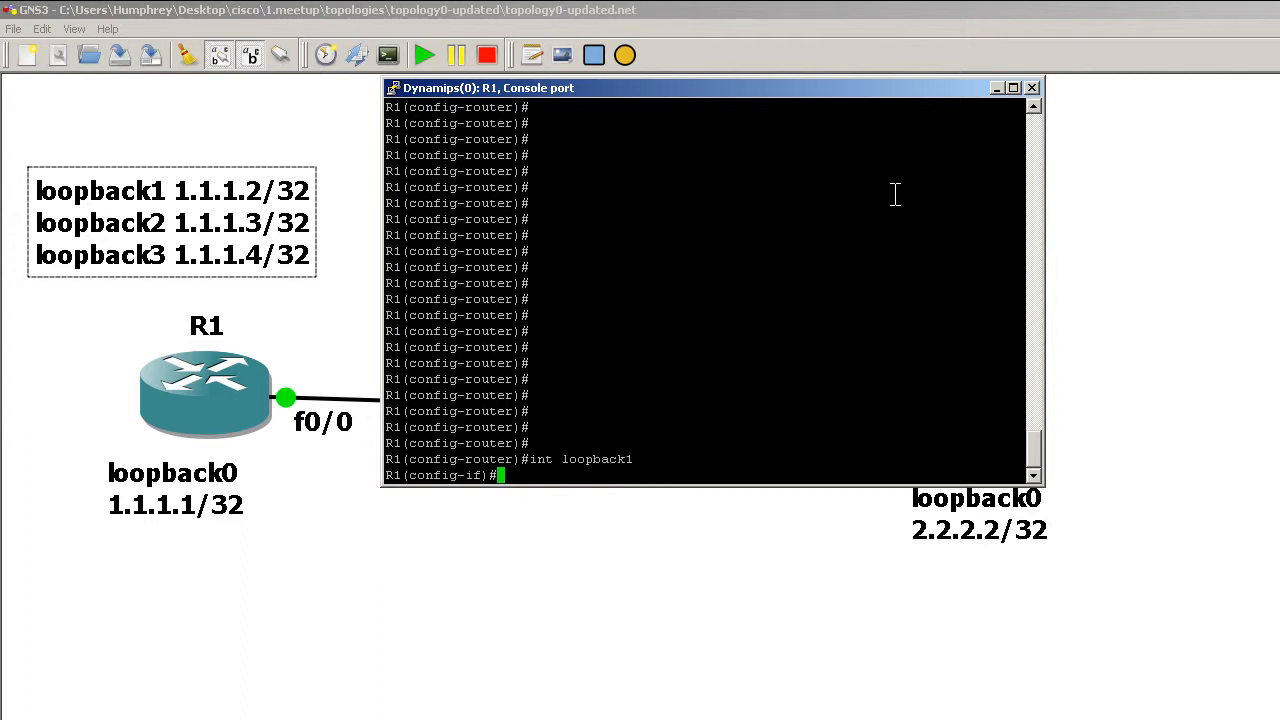
type("ip add")
key("Tab")
type("1.1.")
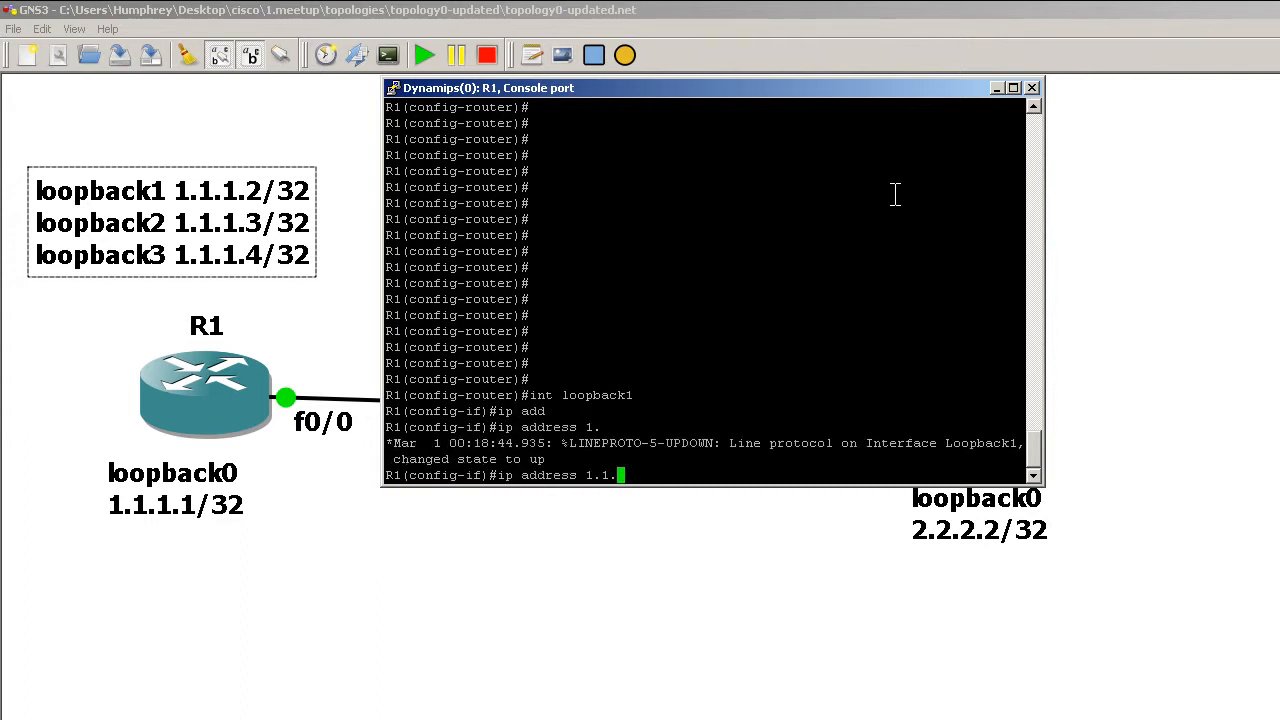
type("2 255.255.")
type("255.255")
key("Return")
type("int ")
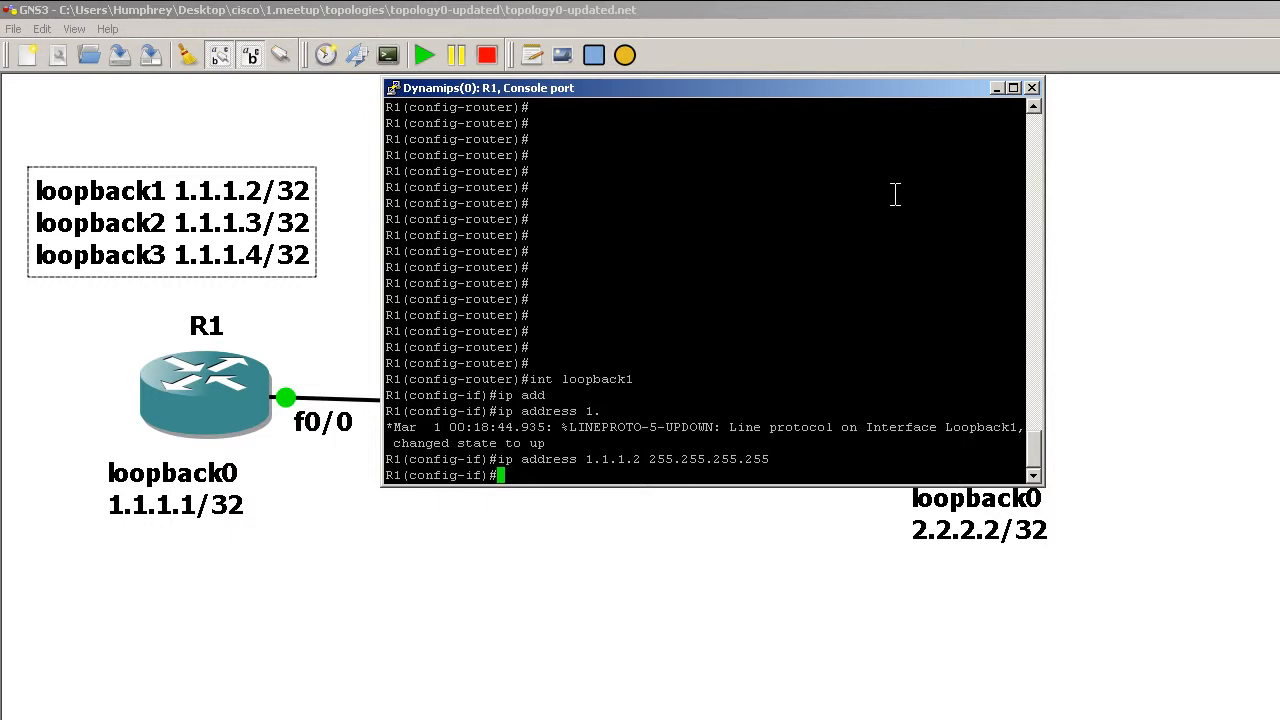
type("loopback2")
key("Return")
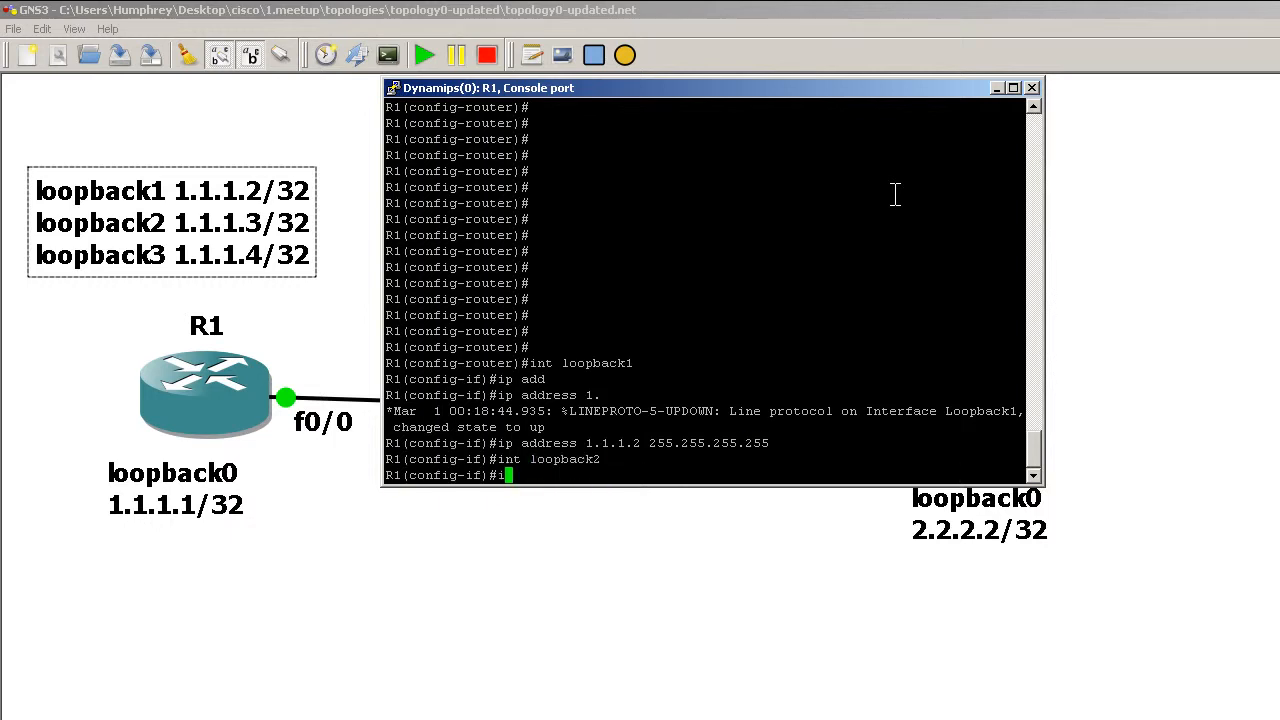
type("ip add")
key("Tab")
type("1")
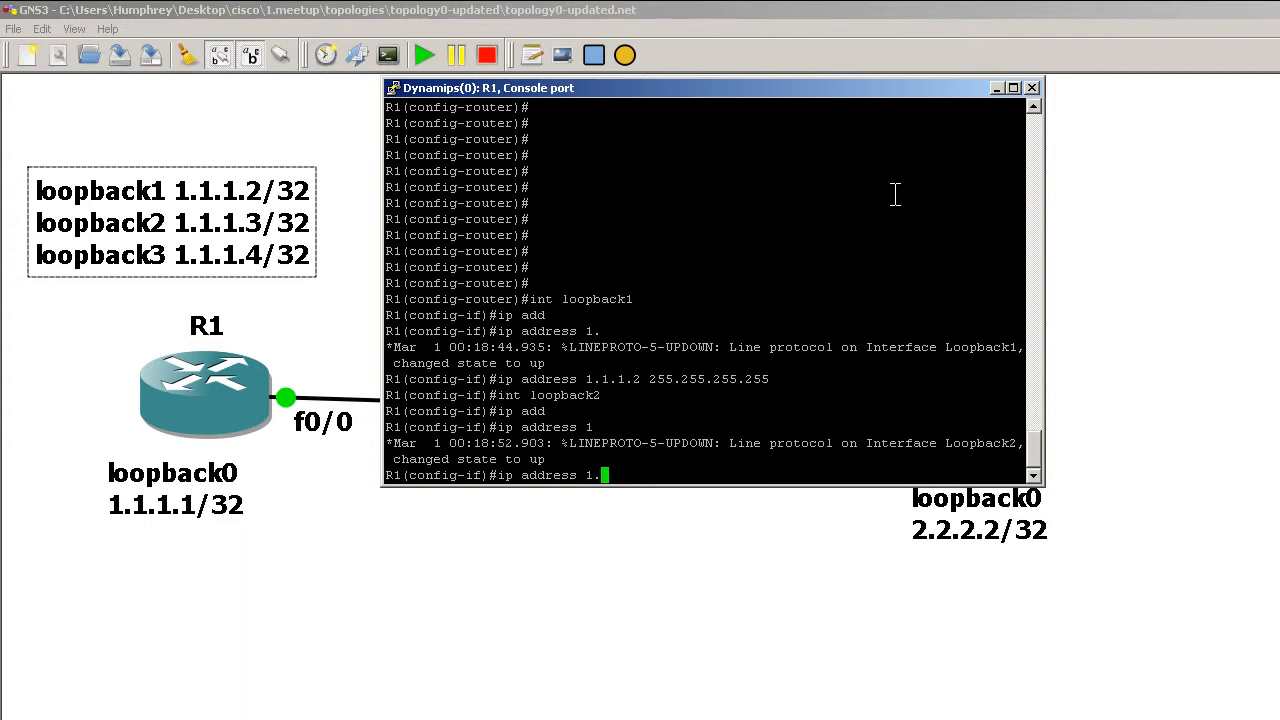
type(".1.1.3 255")
type(".255.255.2")
type("55")
key("Return")
type("int f")
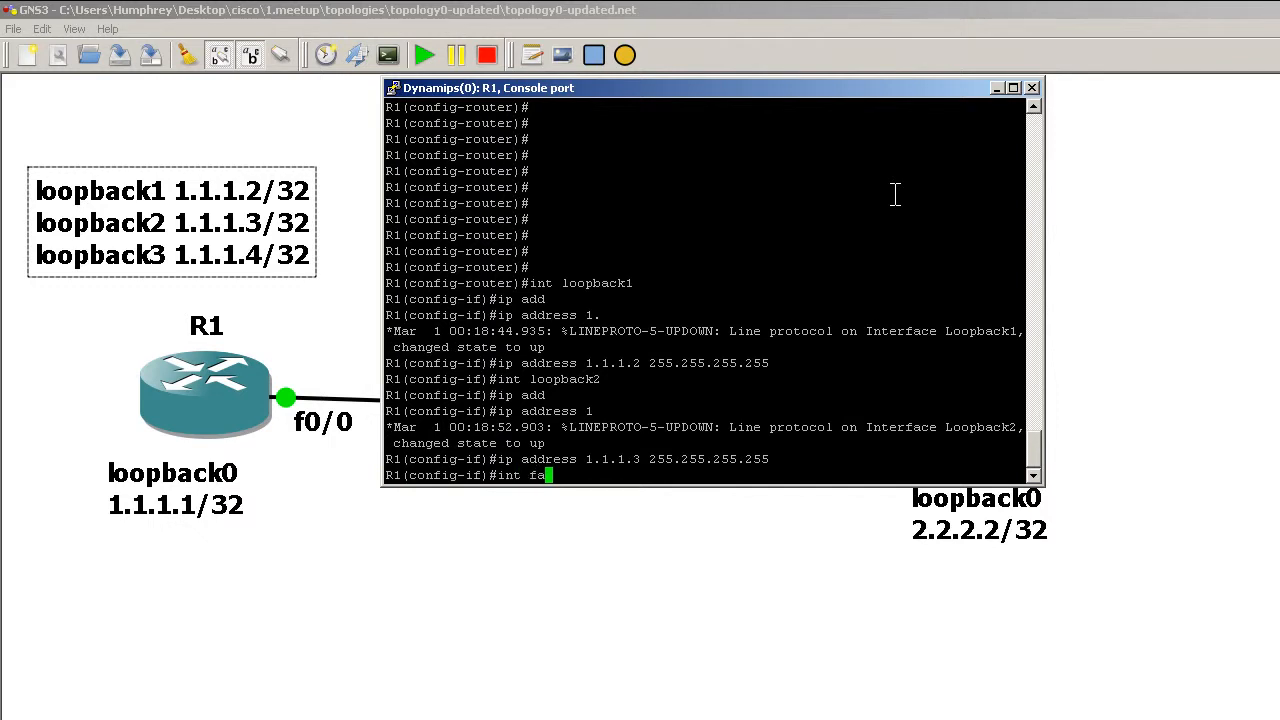
- Create Loopback3 with 1.1.1.4 255.255.255.255 and return to global configuration
key("BackSpace")
type("loopback3")
key("Return")
type("ip add")
key("Tab")
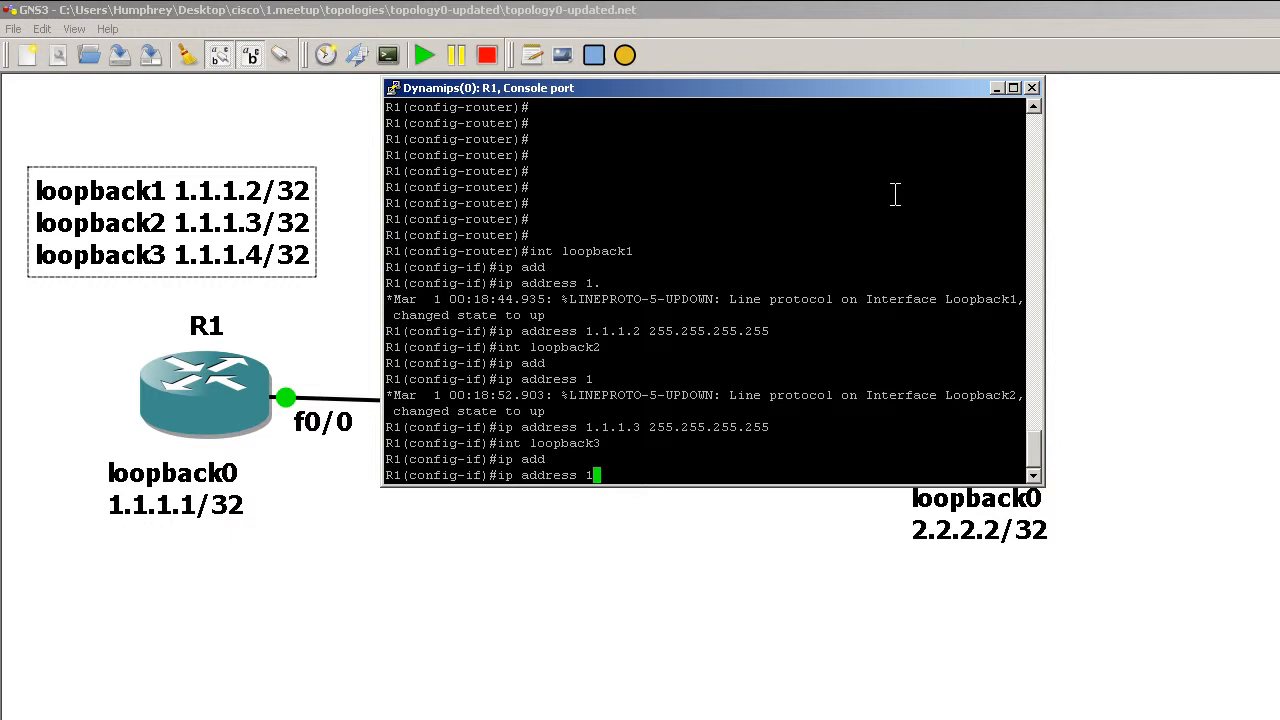
type(".1.1.4 255.")
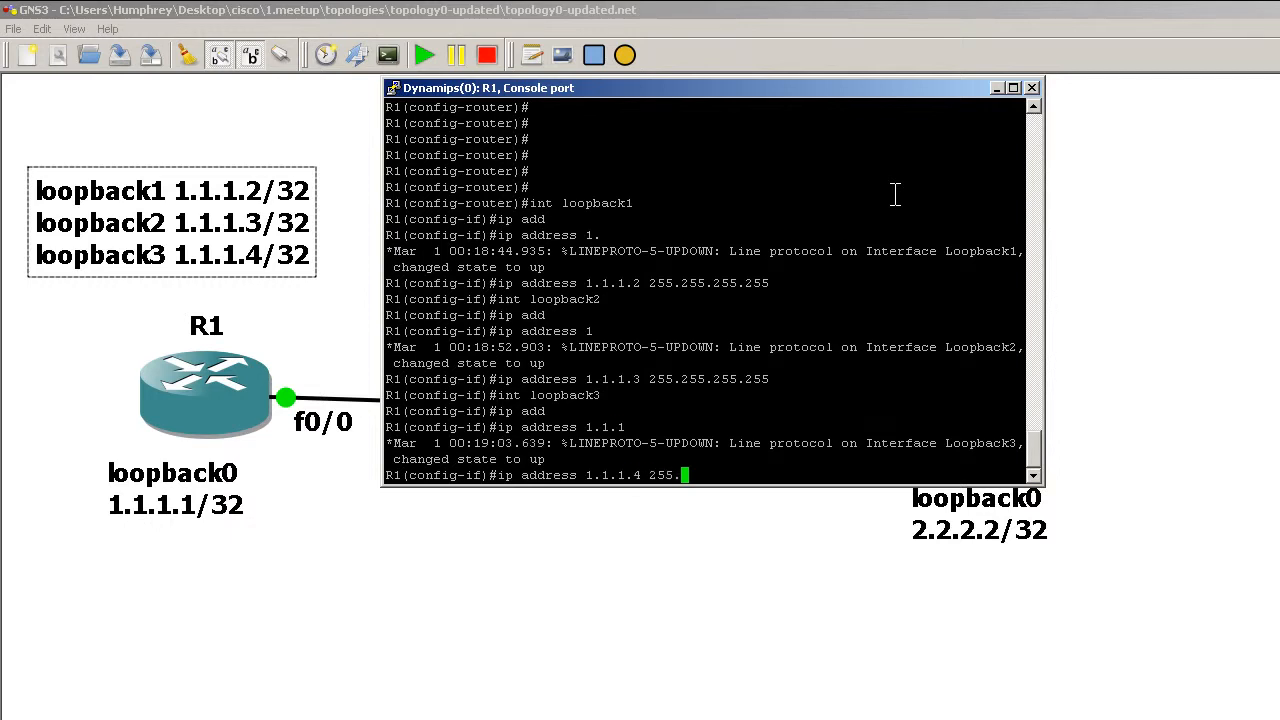
type("255.255.255.2")
key("Return")
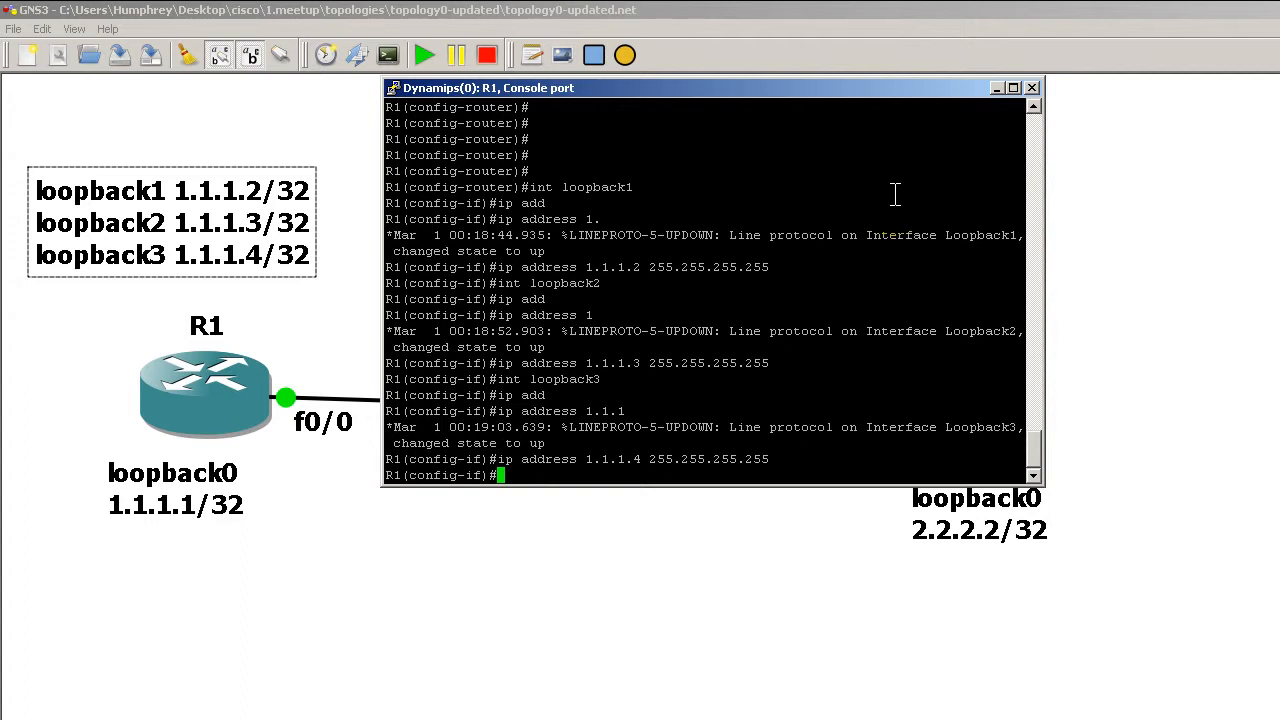
type("exit")
key("Return")
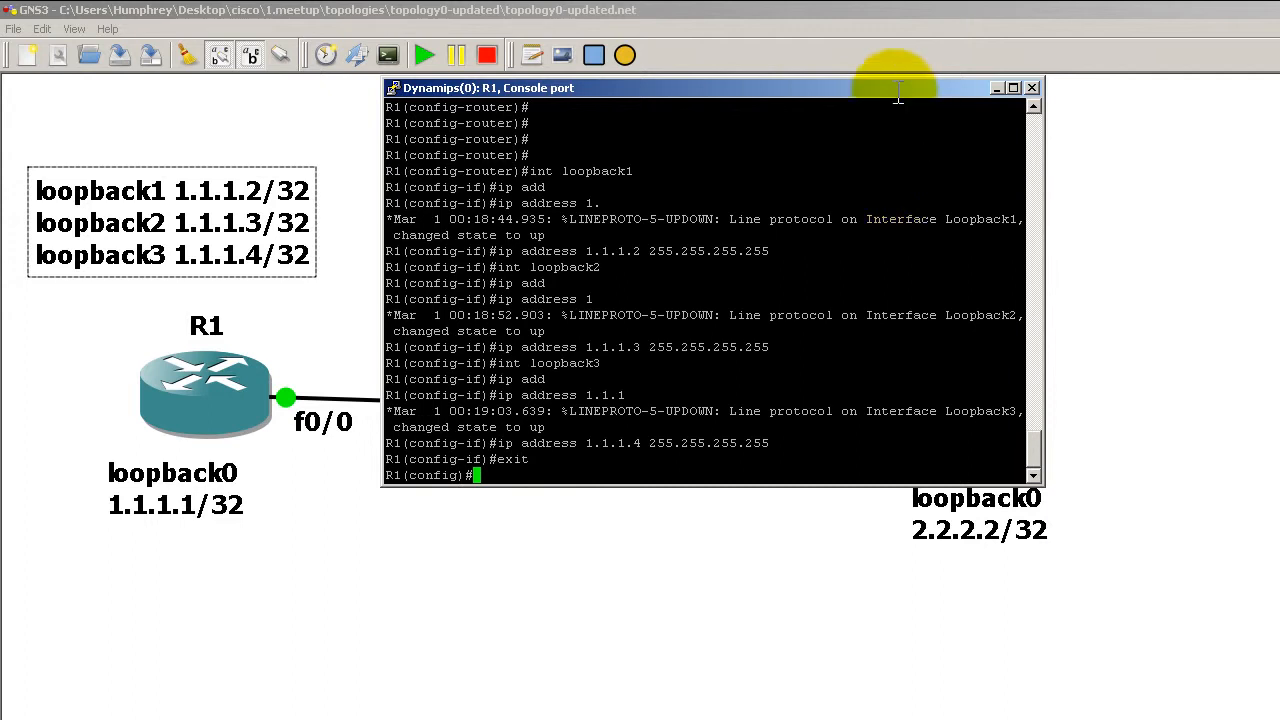
- Move R1's console aside and enter router eigrp 1 configuration
left_click_drag(865, 86, 1079, 87)
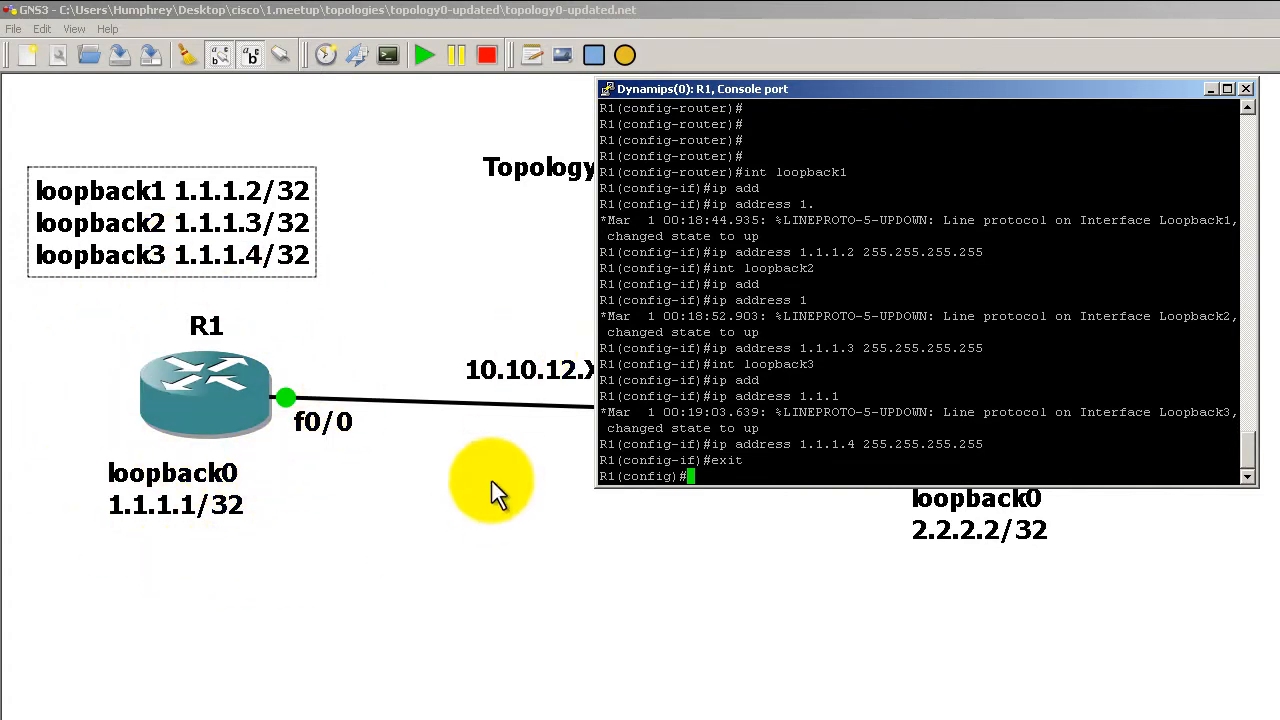
left_click_drag(712, 396, 722, 412)
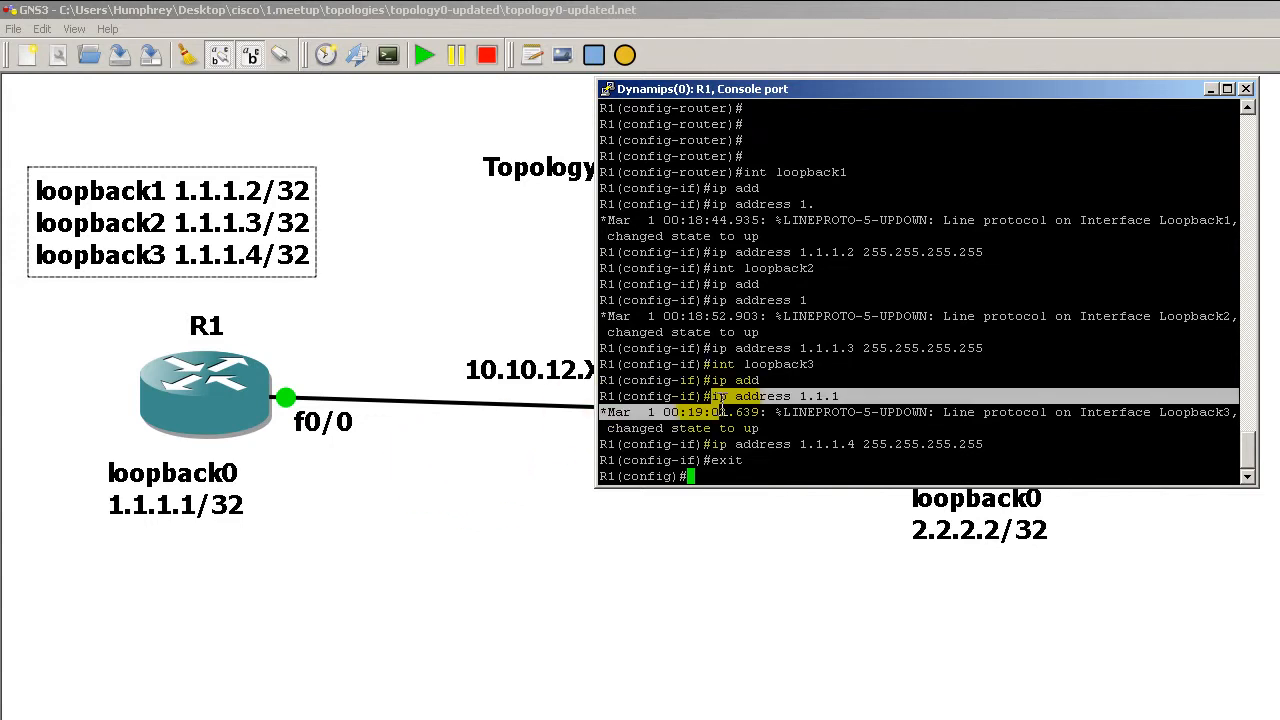
type("router eigrp 1")
key("Return")
left_click(850, 440)
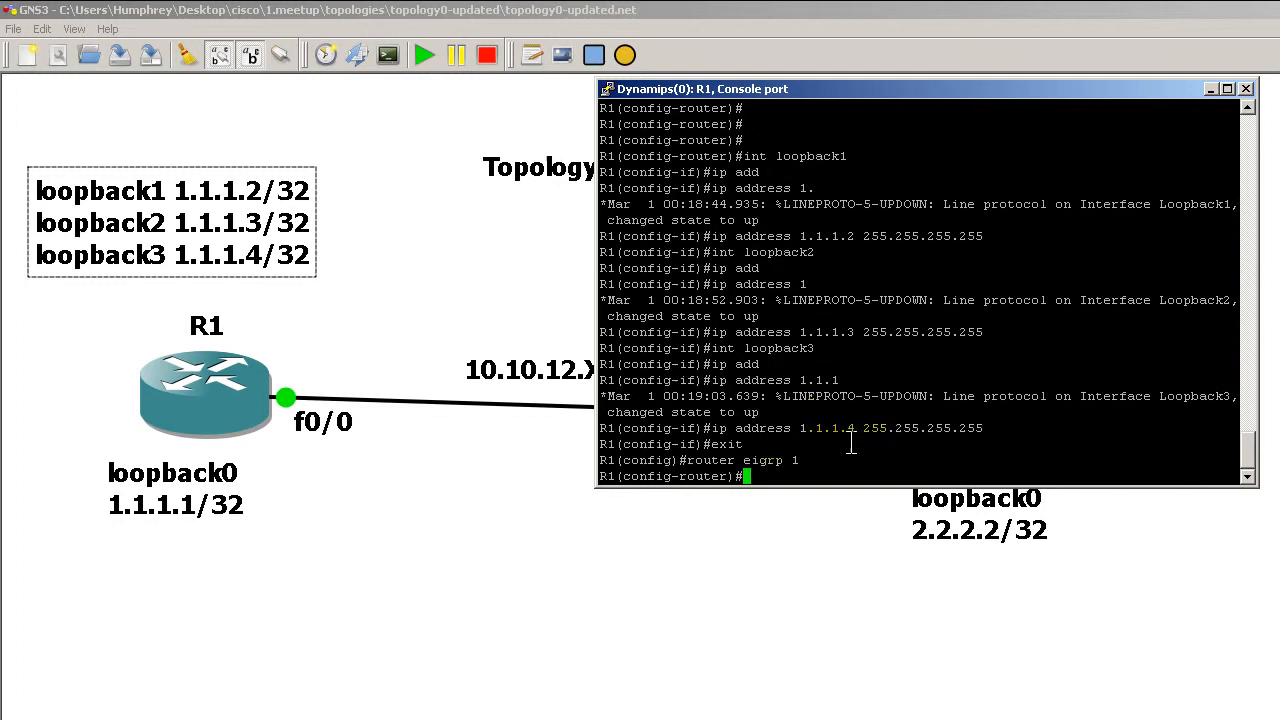
type("pass")
- Set passive-interface on FastEthernet0/0 and Loopback0 through Loopback3 in EIGRP 1
key("Tab")
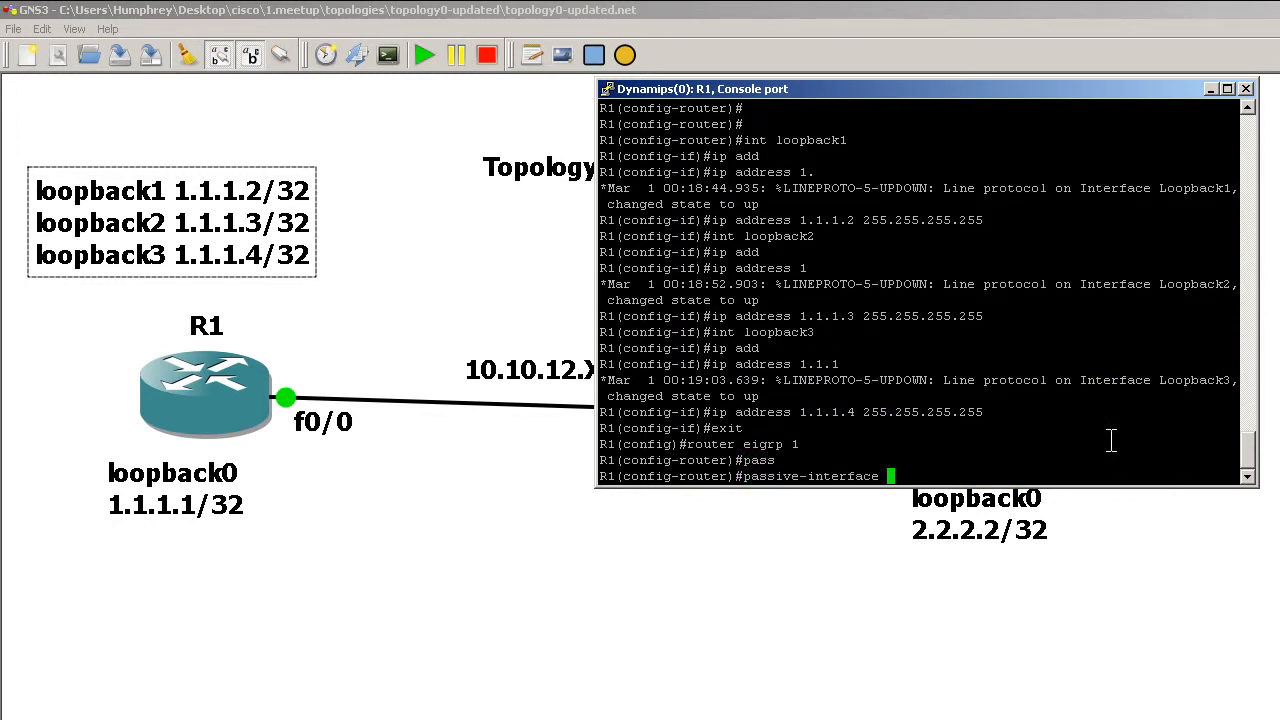
type("fast 0/0")
key("Return")
type("passive")
key("Tab")
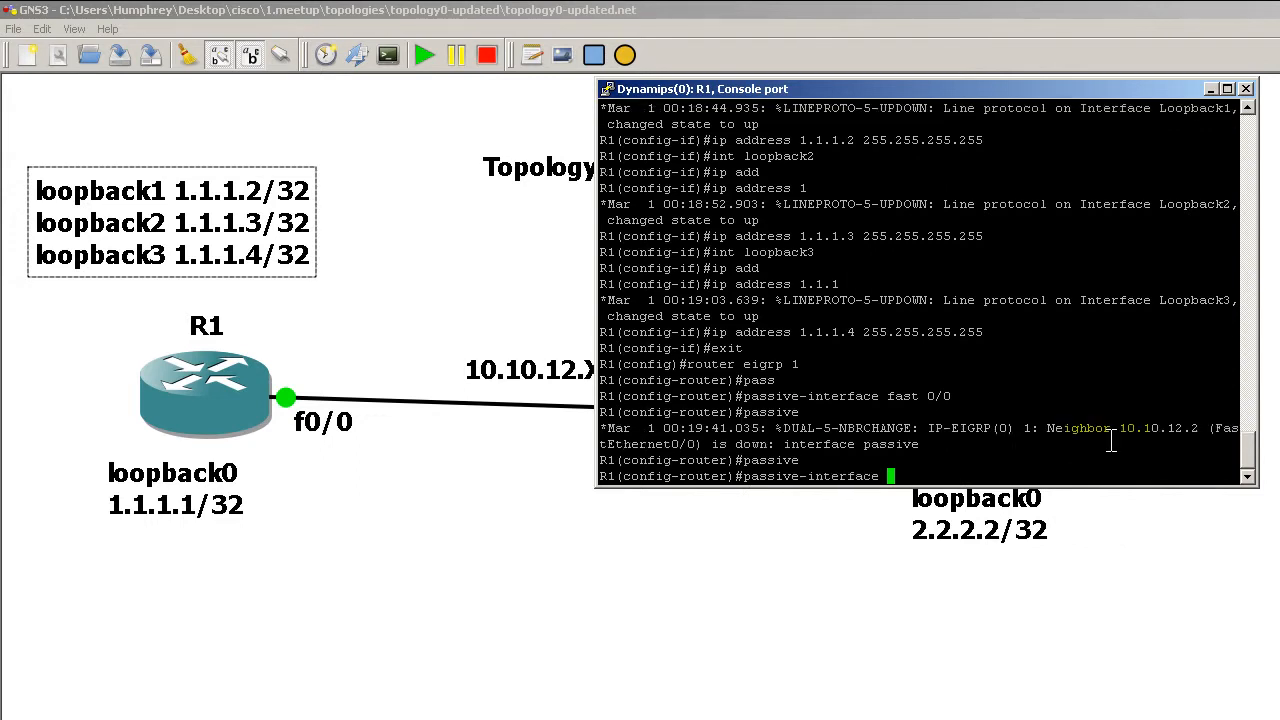
type("loopback0")
key("Return")
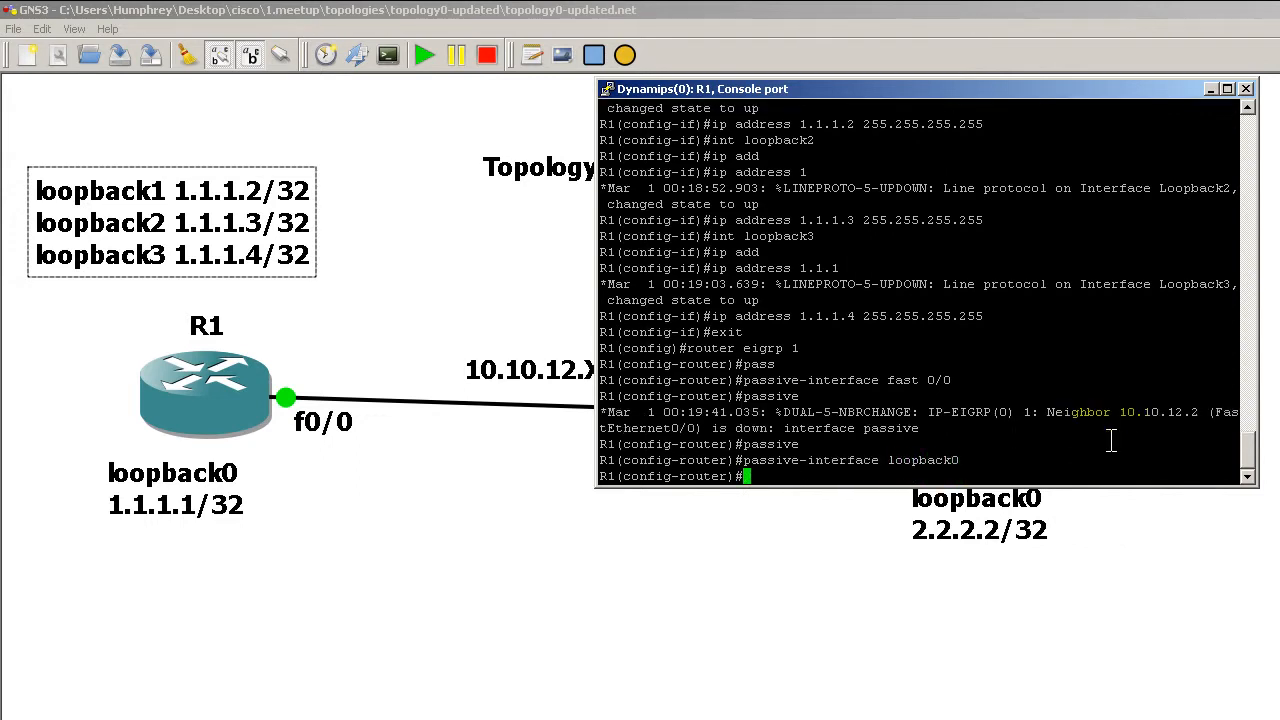
key("Up")
key("BackSpace")
type("1")
key("Return")
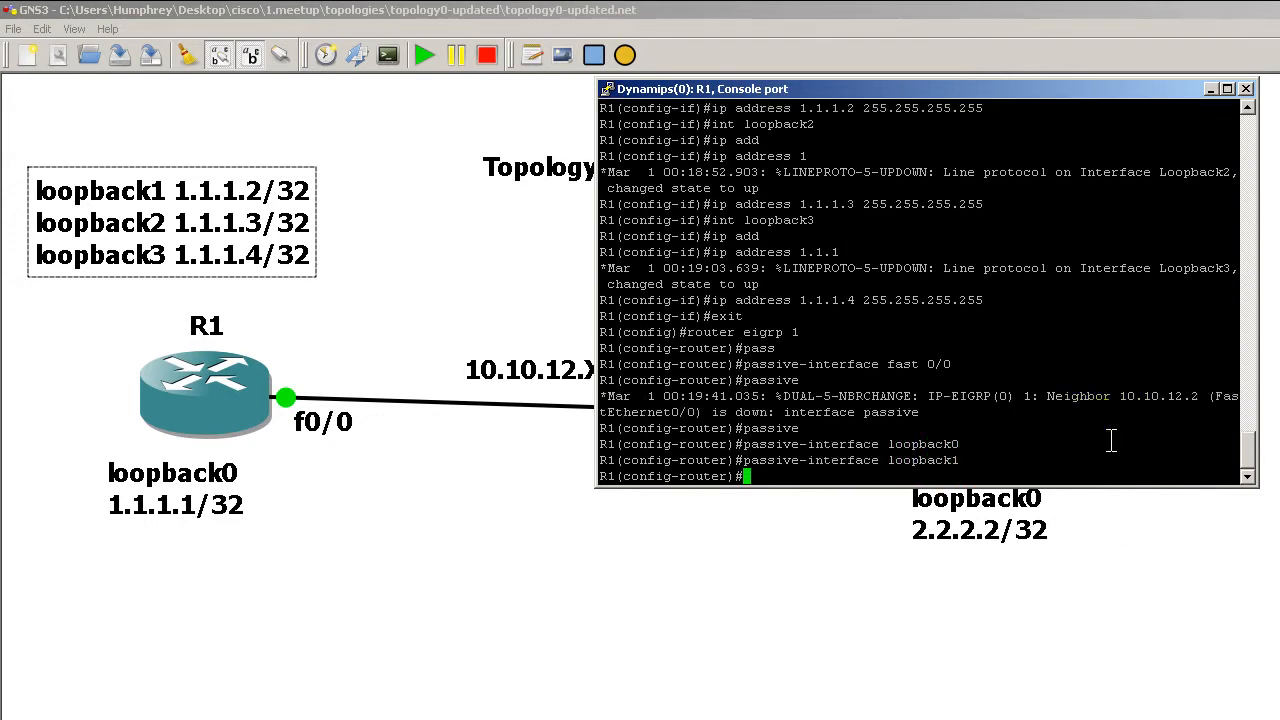
key("Up")
key("BackSpace")
type("2")
key("Return")
key("Up")
key("BackSpace")
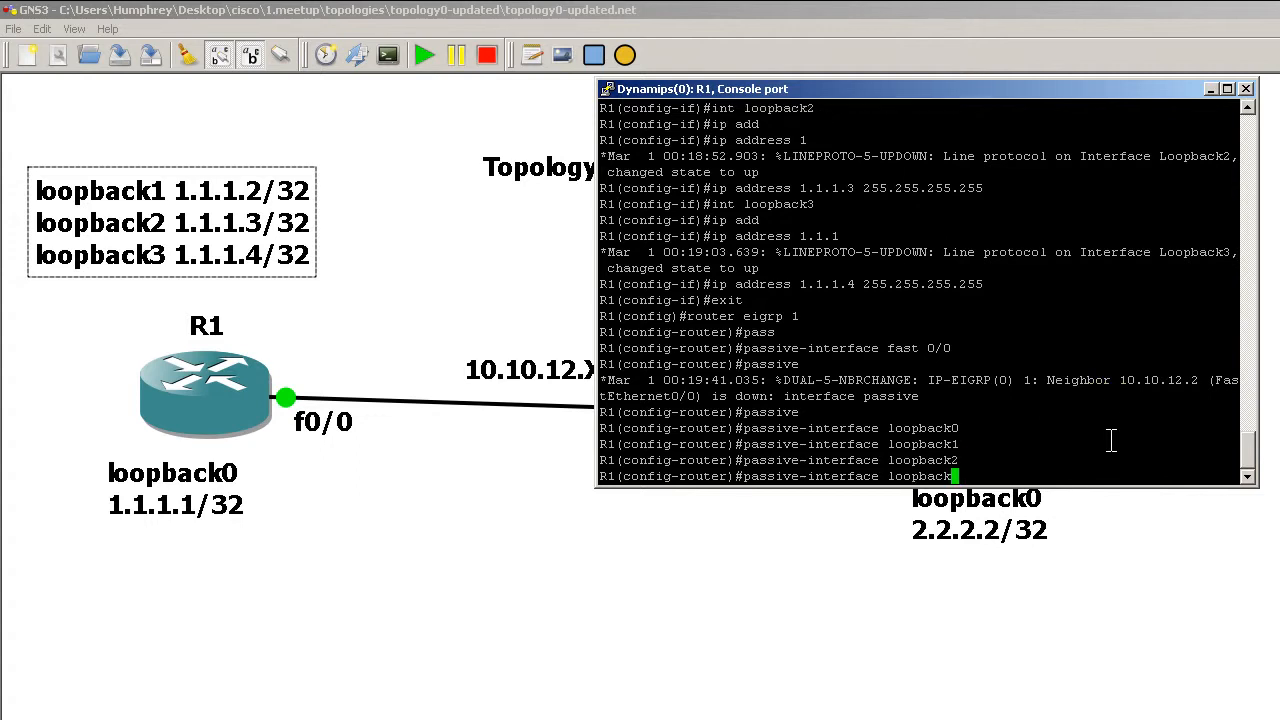
type("3")
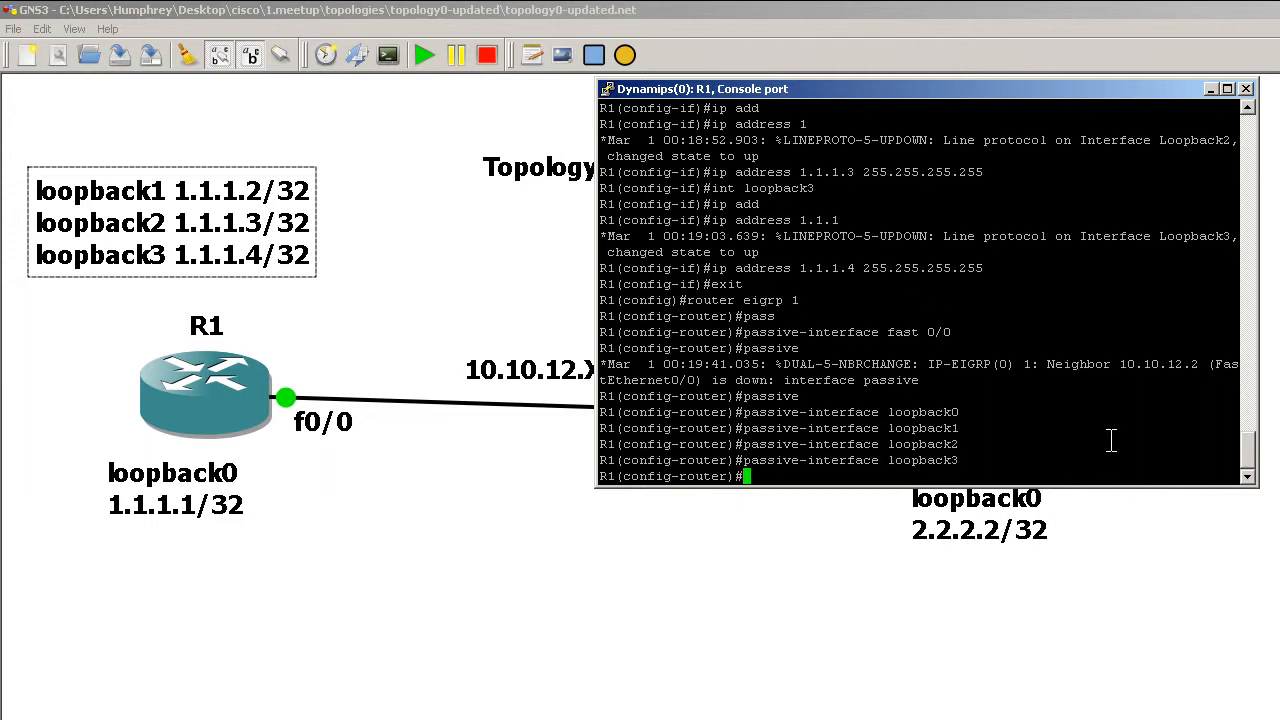
- Remove passive-interface from FastEthernet0/0 so the EIGRP neighbour comes back up
key("Up")
key("Down")
type("no ")
type("passive")
key("Tab")
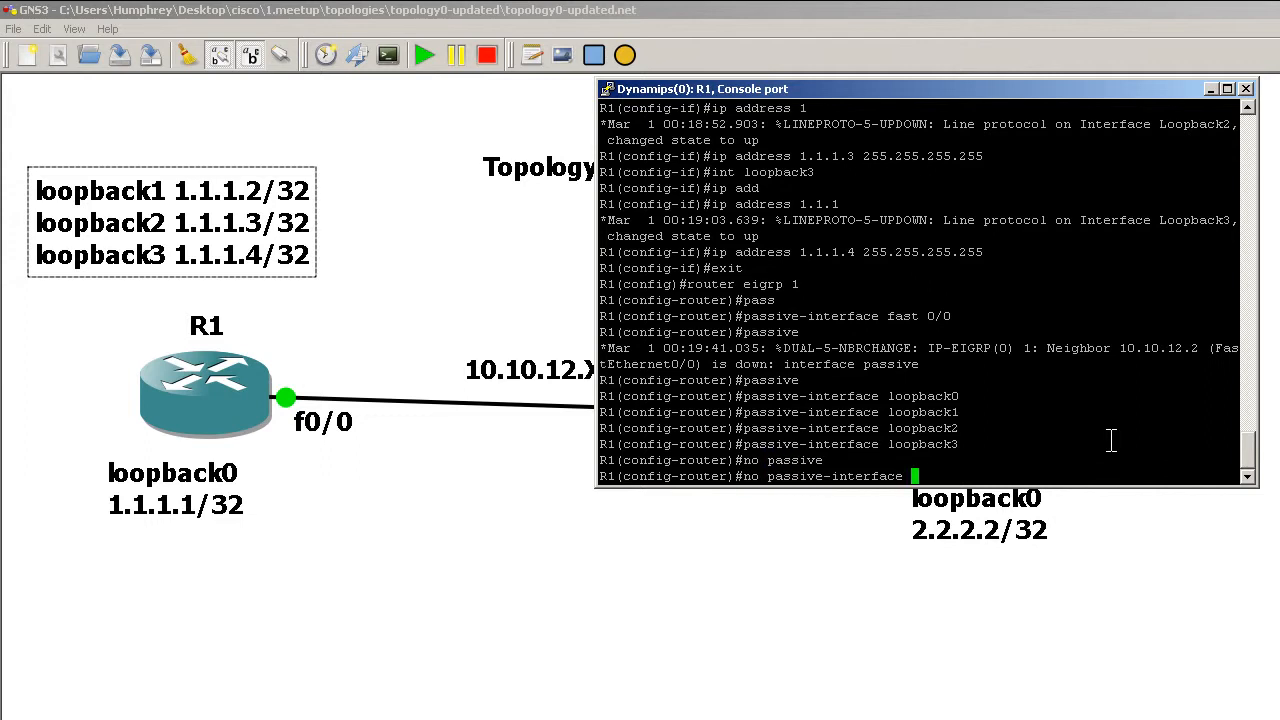
type("fast 0/0")
key("Return")
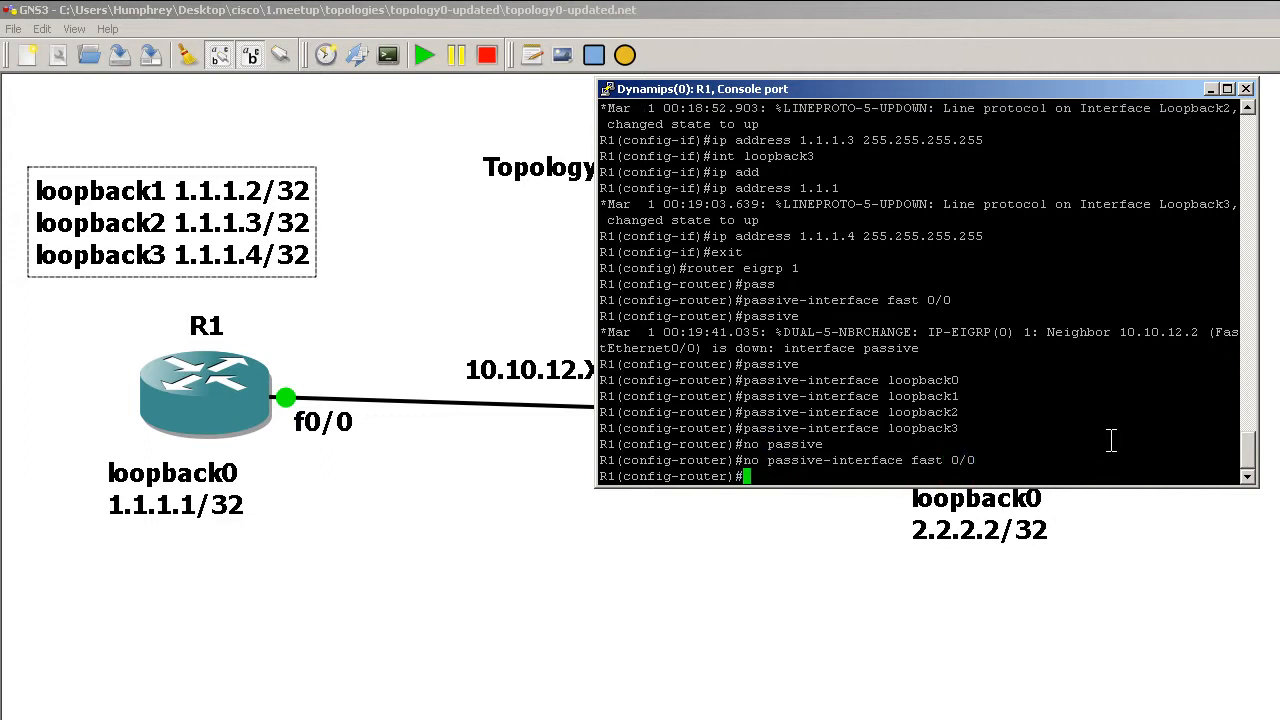
- Remove passive-interface from Loopback0 through Loopback3 using recalled, edited commands
key("Up")
key("Up")
key("Up")
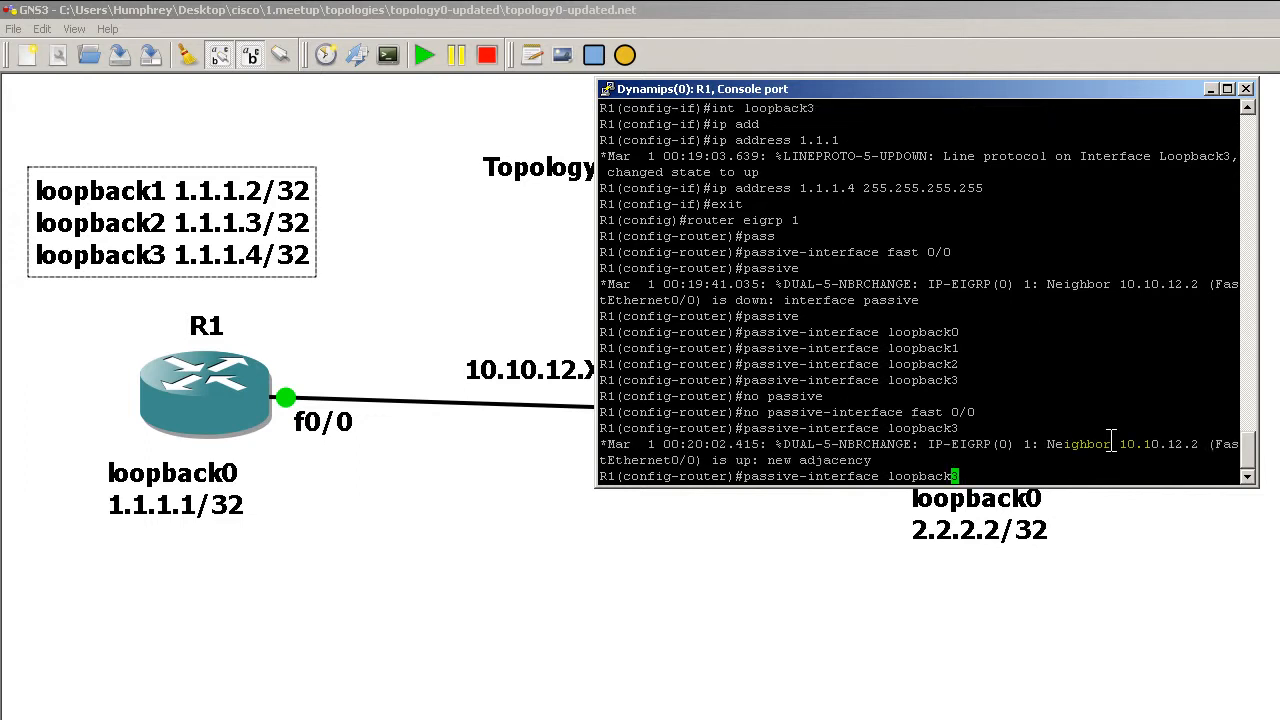
type("no")
key("Right")
key("Right")
key("Right")
key("Right")
key("Right")
key("Right")
type("0")
key("Return")
key("Up")
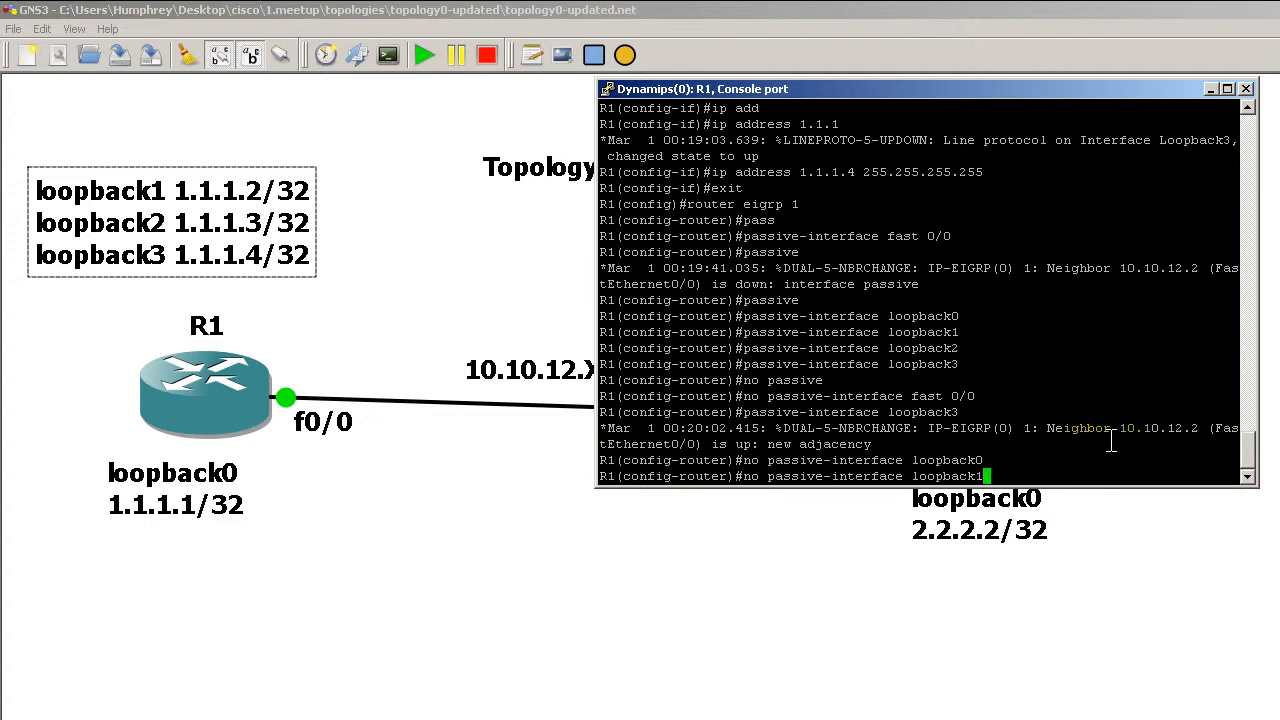
key("Return")
key("Up")
key("BackSpace")
type("2")
key("Return")
key("Up")
key("BackSpace")
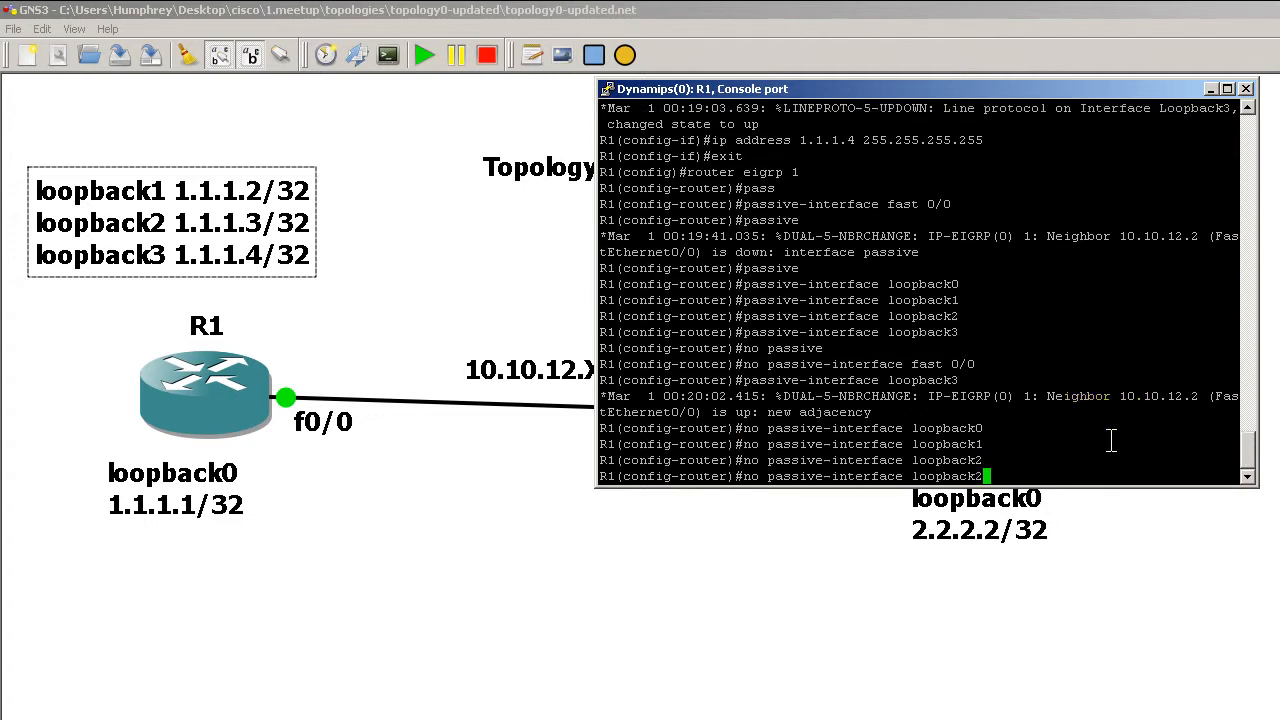
type("3")
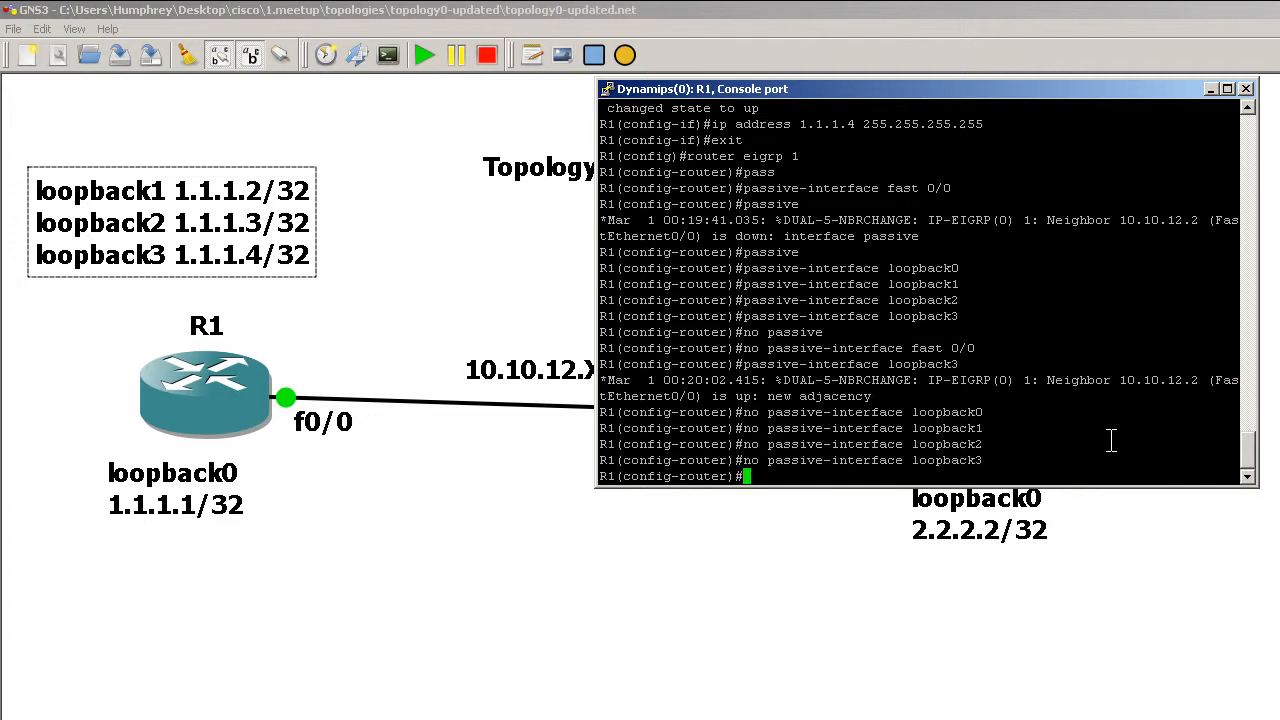
type("passi")
- List passive-interface options, highlight the default description, and apply passive-interface default
key("Tab")
type("?")
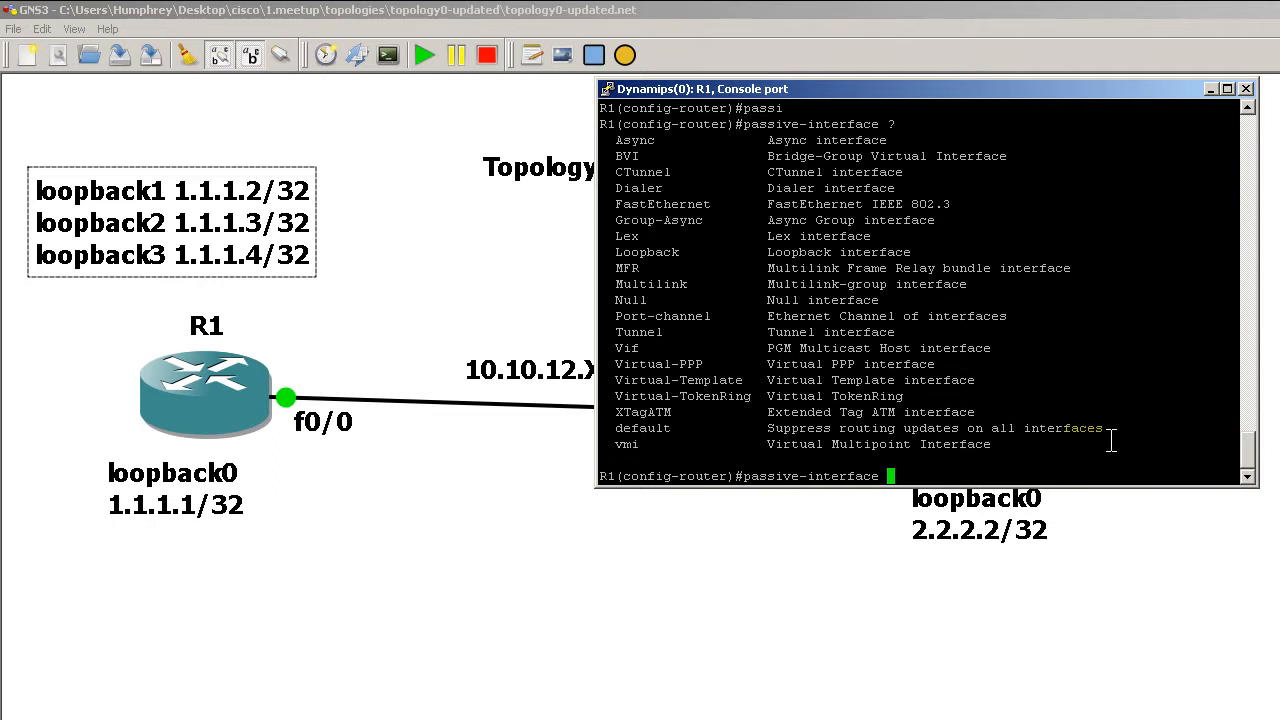
left_click_drag(615, 430, 1105, 432)
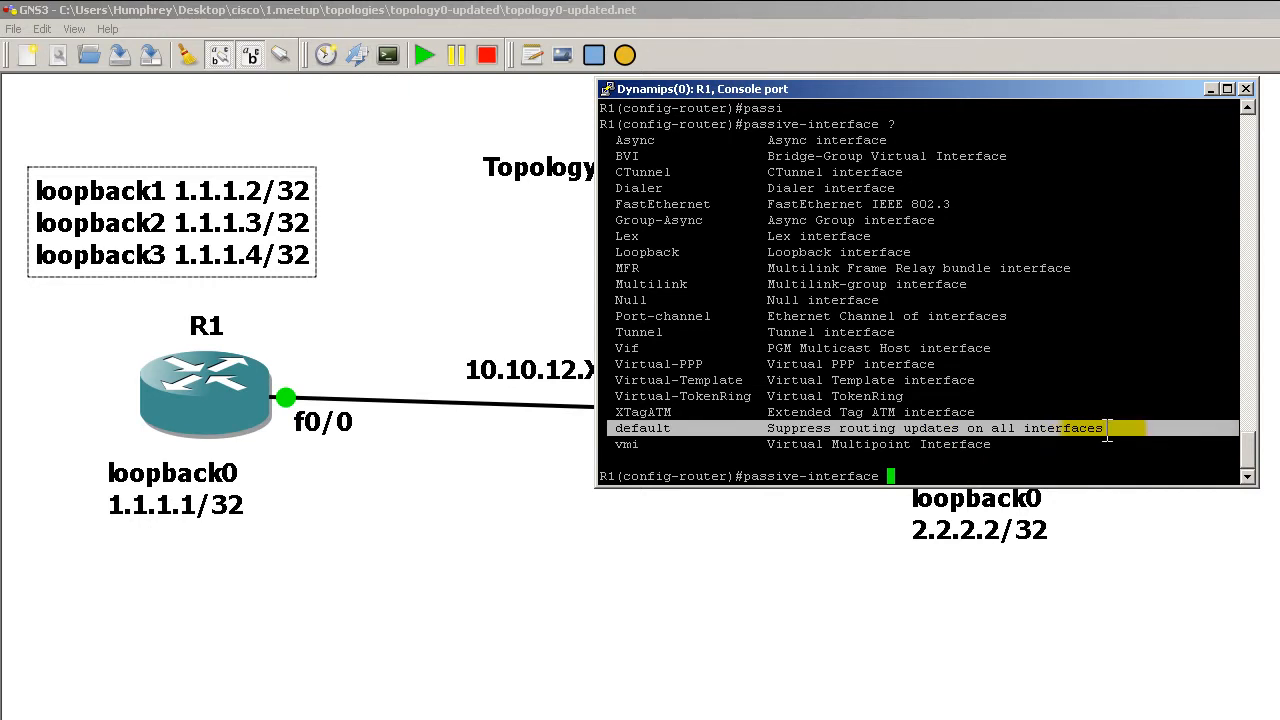
left_click(1222, 252)
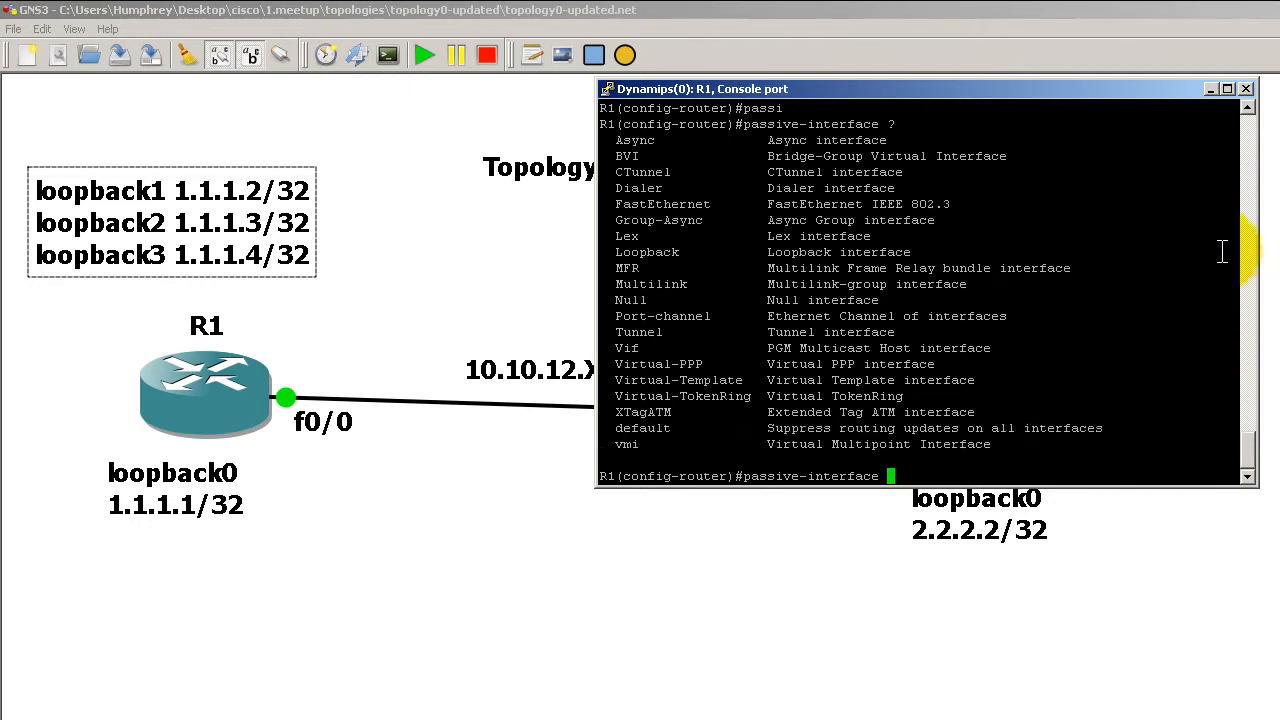
type("default")
key("Return")
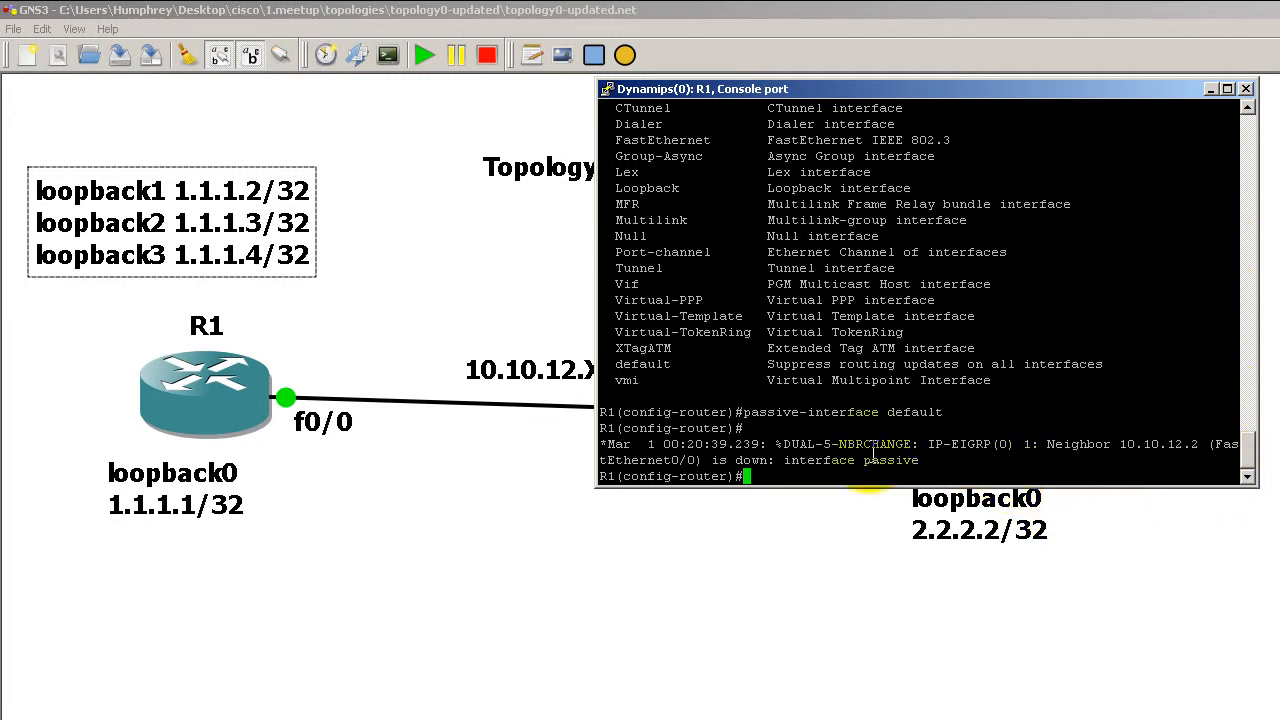
type("exit")
- Return to privileged mode, show ip route and show ip protocols, highlighting the Passive Interface(s) list
key("Return")
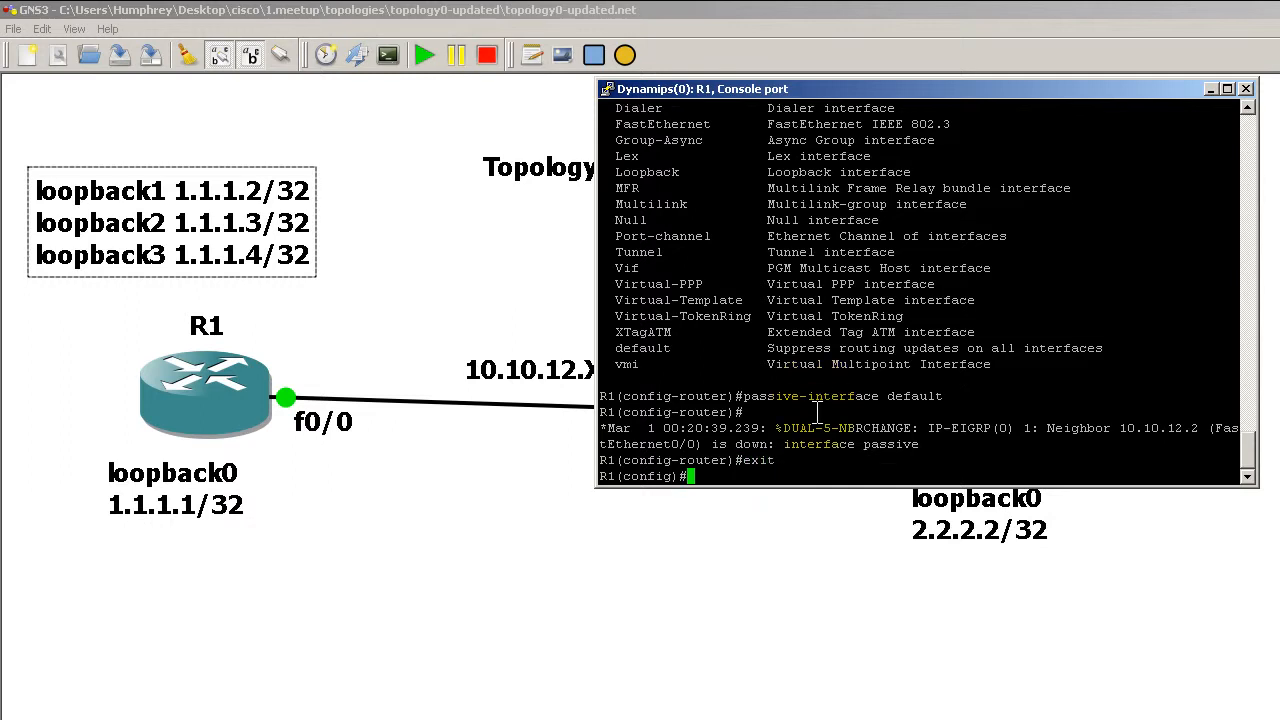
type("exit")
key("Return")
type("show ip route")
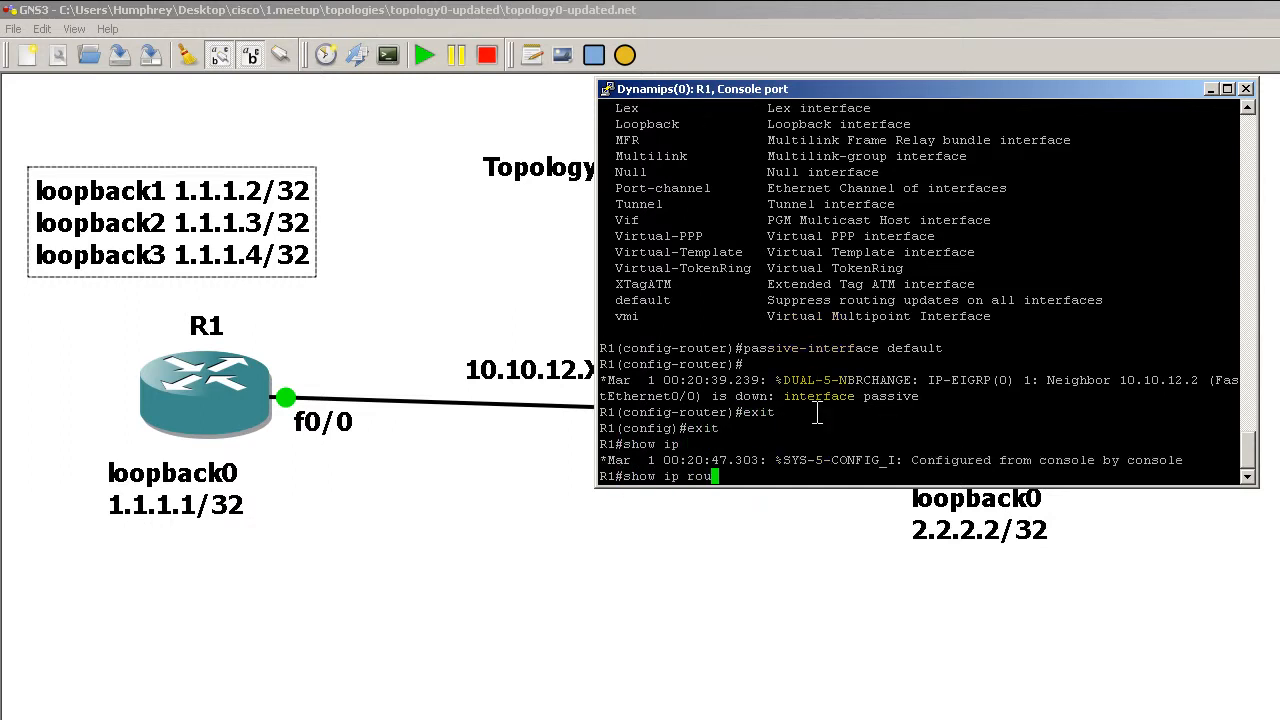
key("Return")
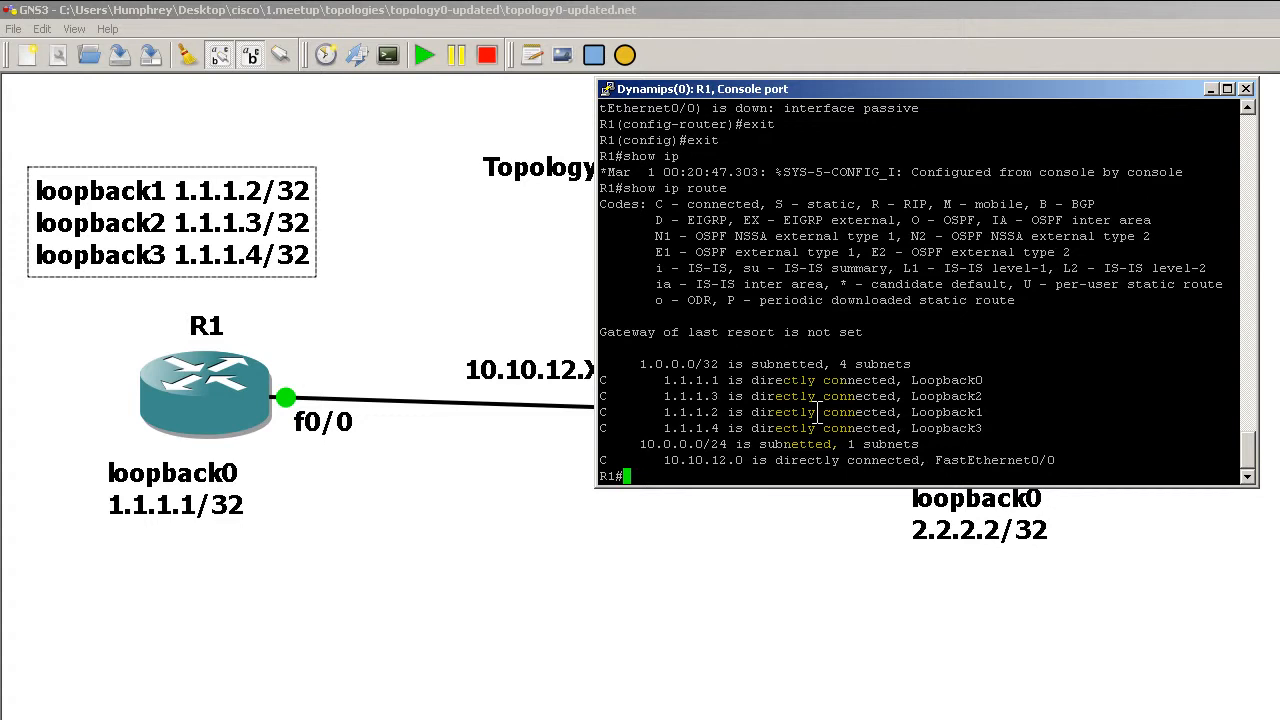
type("show ip proto")
key("Return")
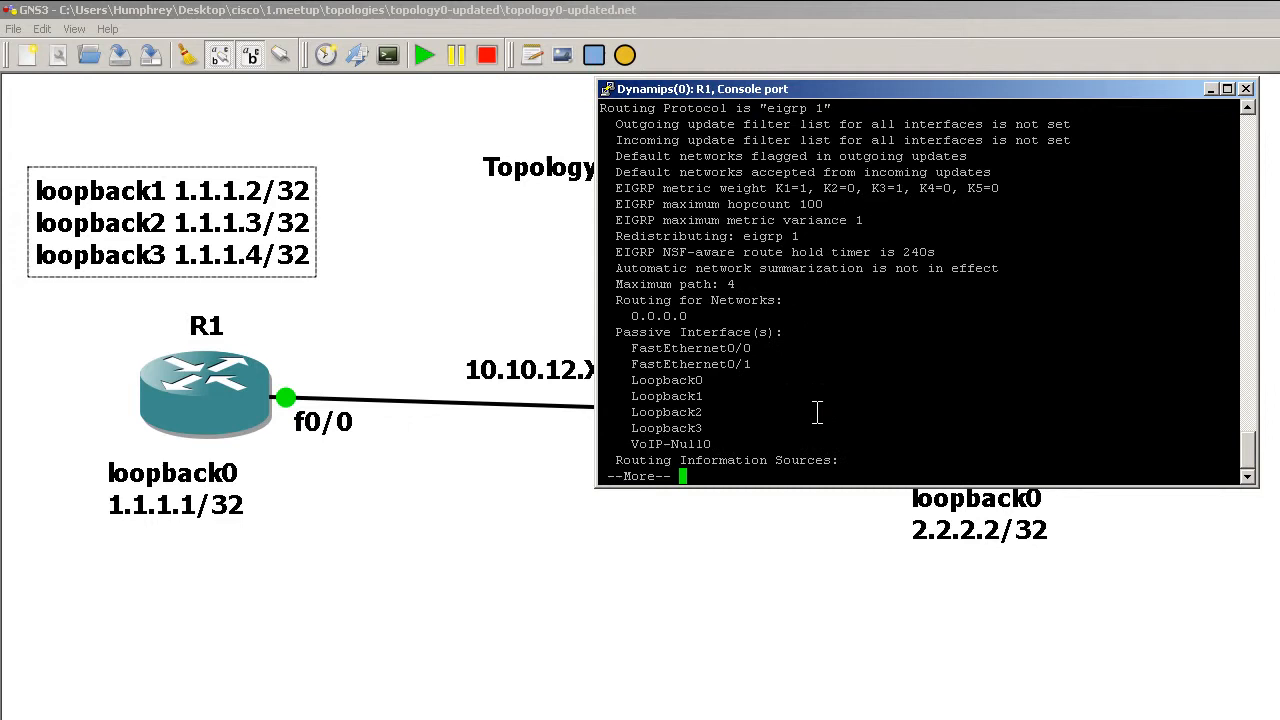
key("space")
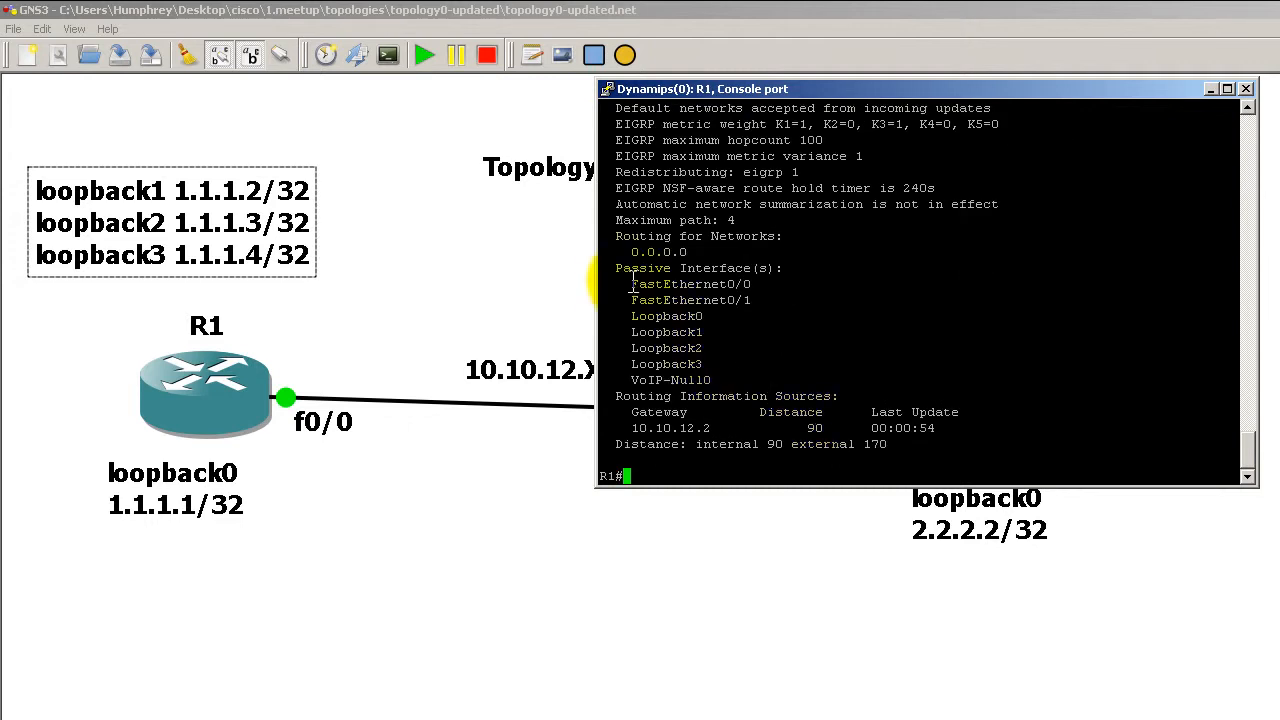
left_click_drag(616, 268, 889, 380)
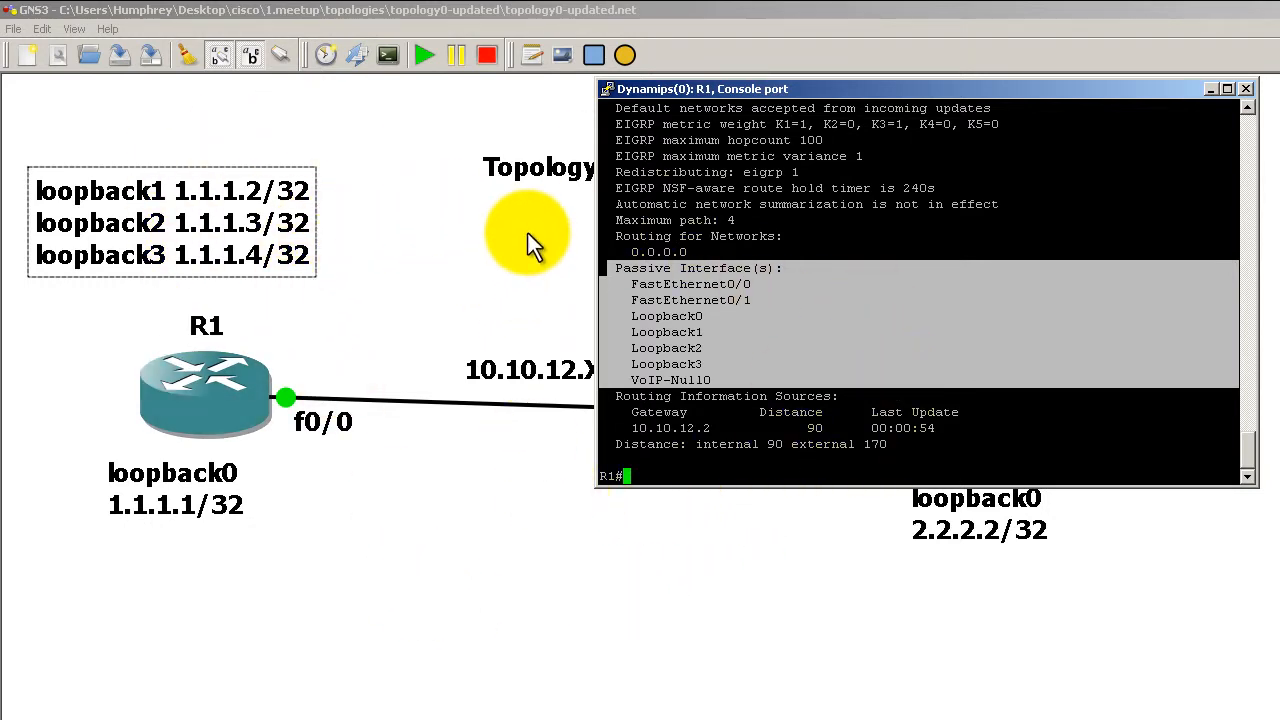
left_click(768, 300)
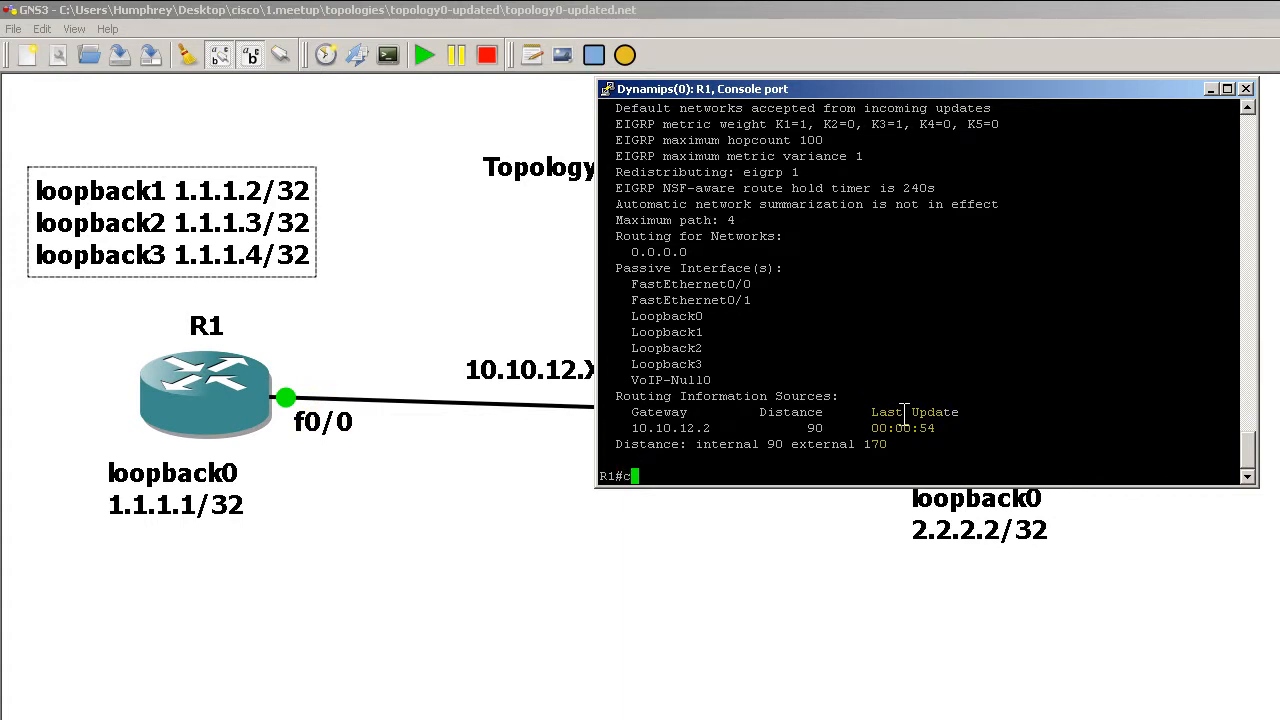
type("conf t")
- Under router eigrp 1, enter no passive-interface for FastEthernet0/0 and Loopback0
key("Return")
type("router eigr")
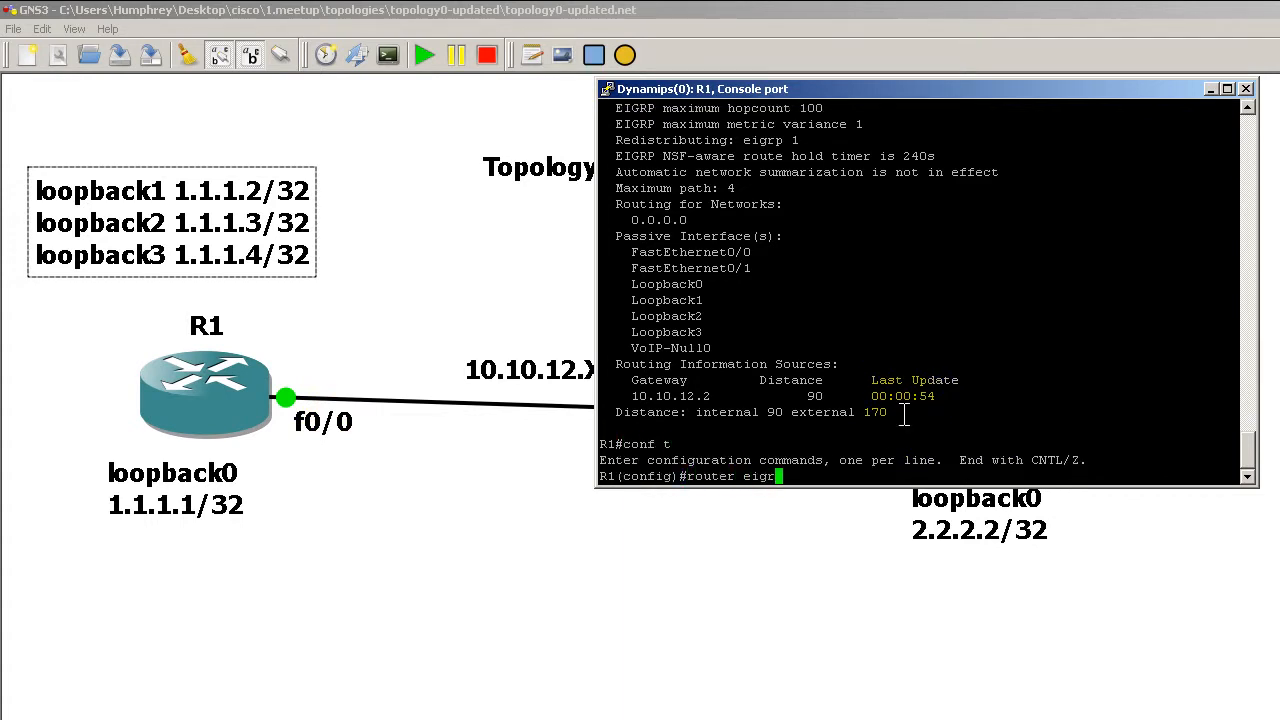
type("p 1")
key("Return")
type("no ")
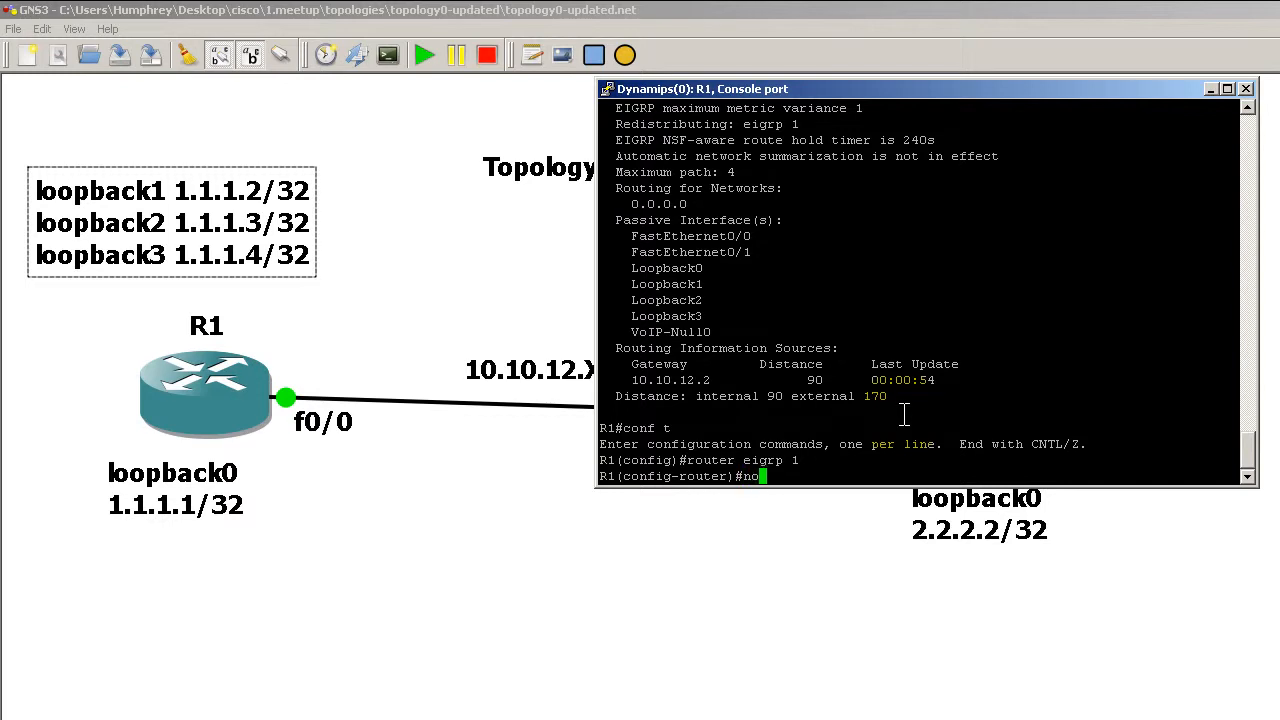
type("passive")
key("Tab")
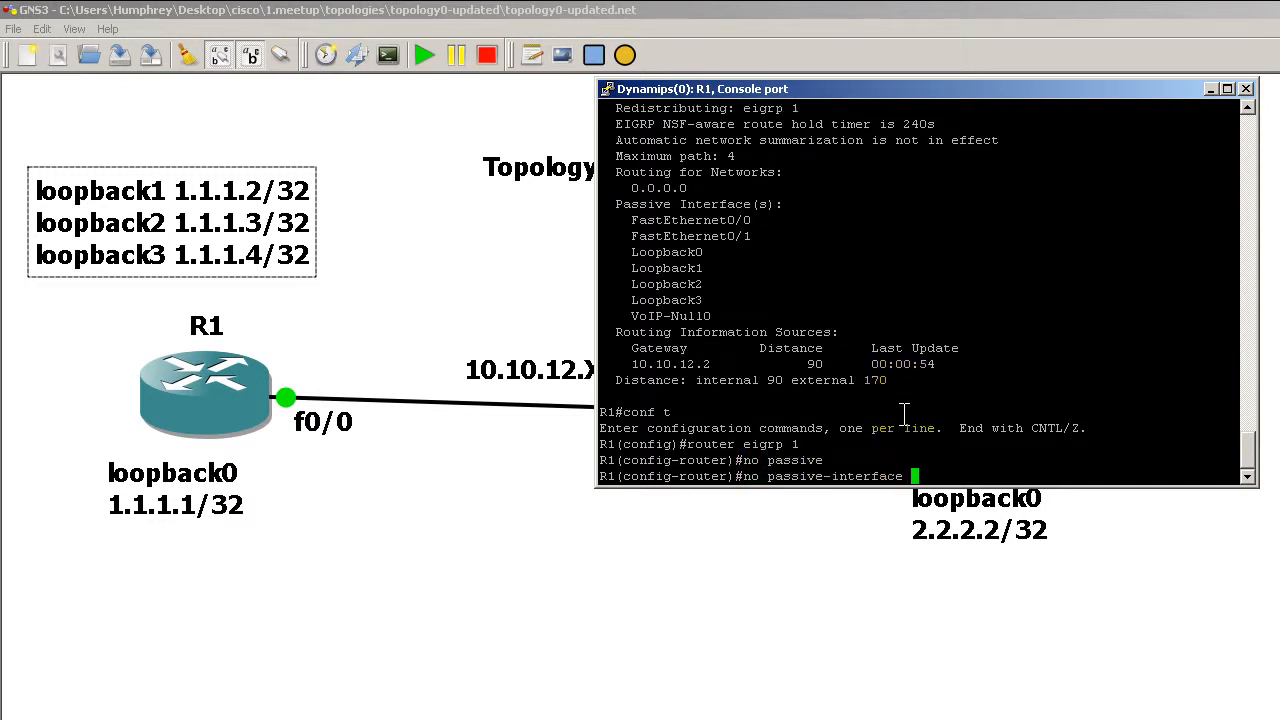
type("fast 0/0")
key("Return")
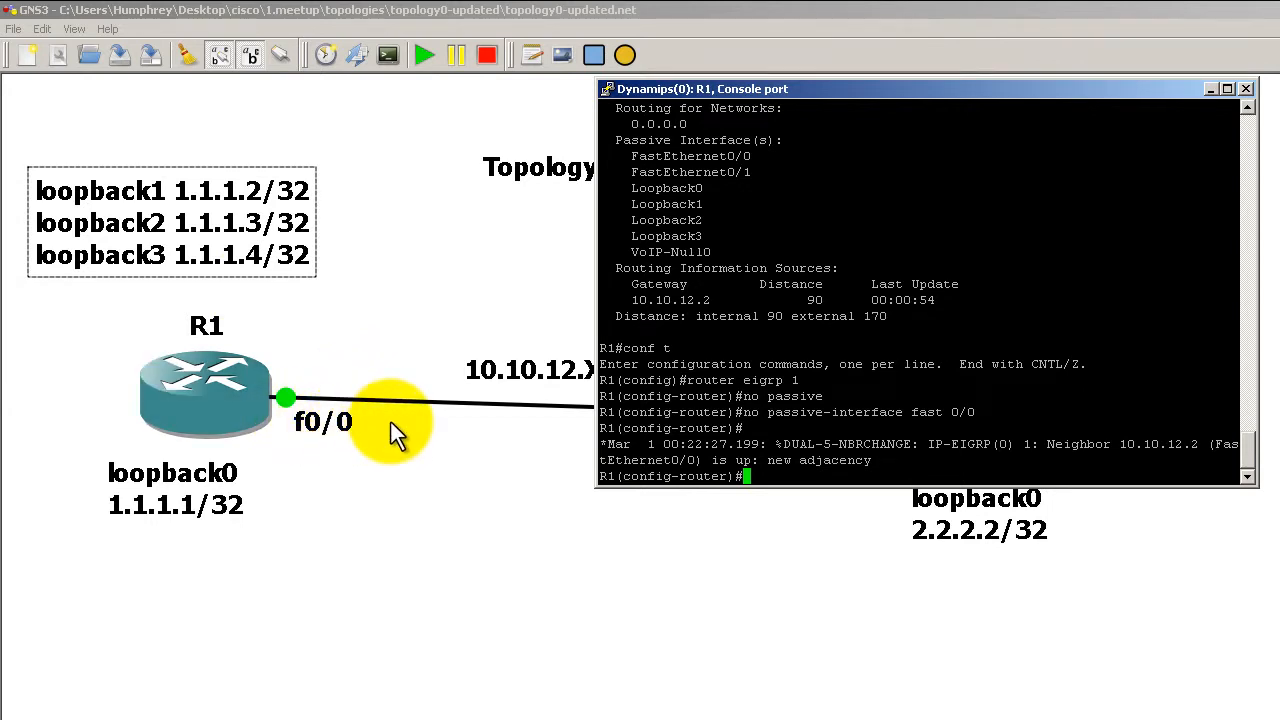
key("Up")
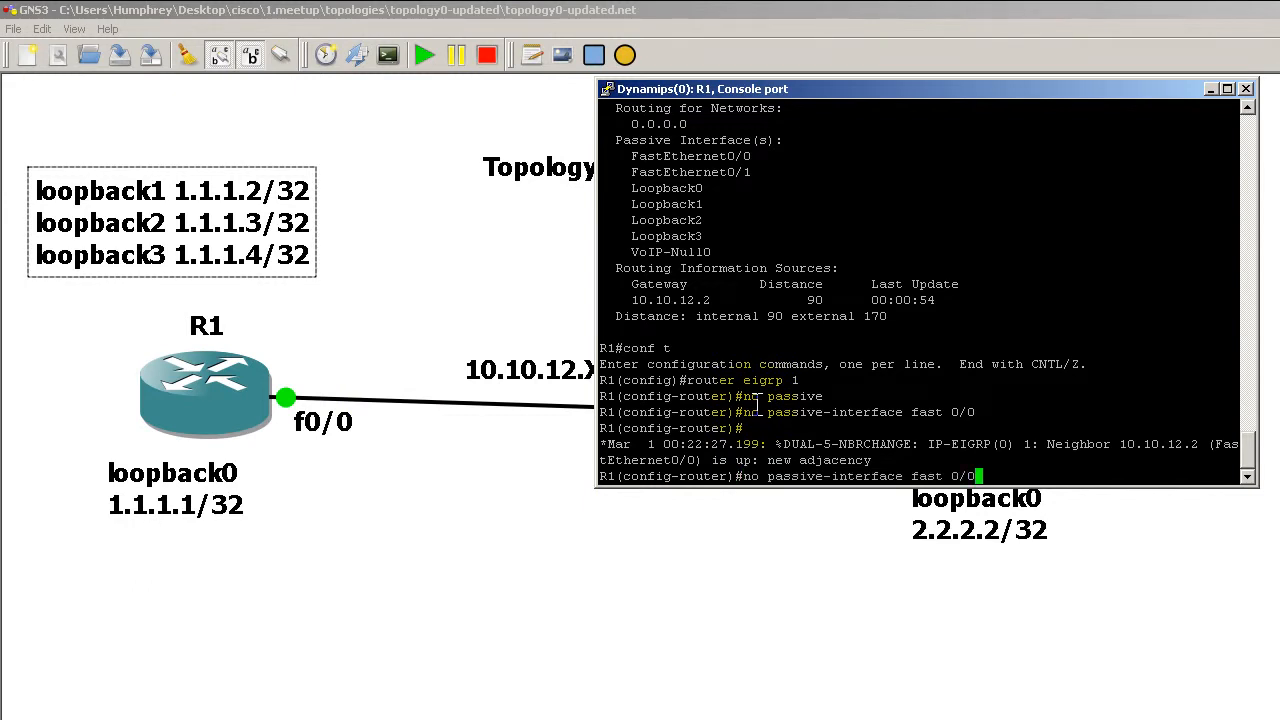
key("BackSpace")
key("BackSpace")
key("BackSpace")
type("loopback")
type("0")
key("Return")
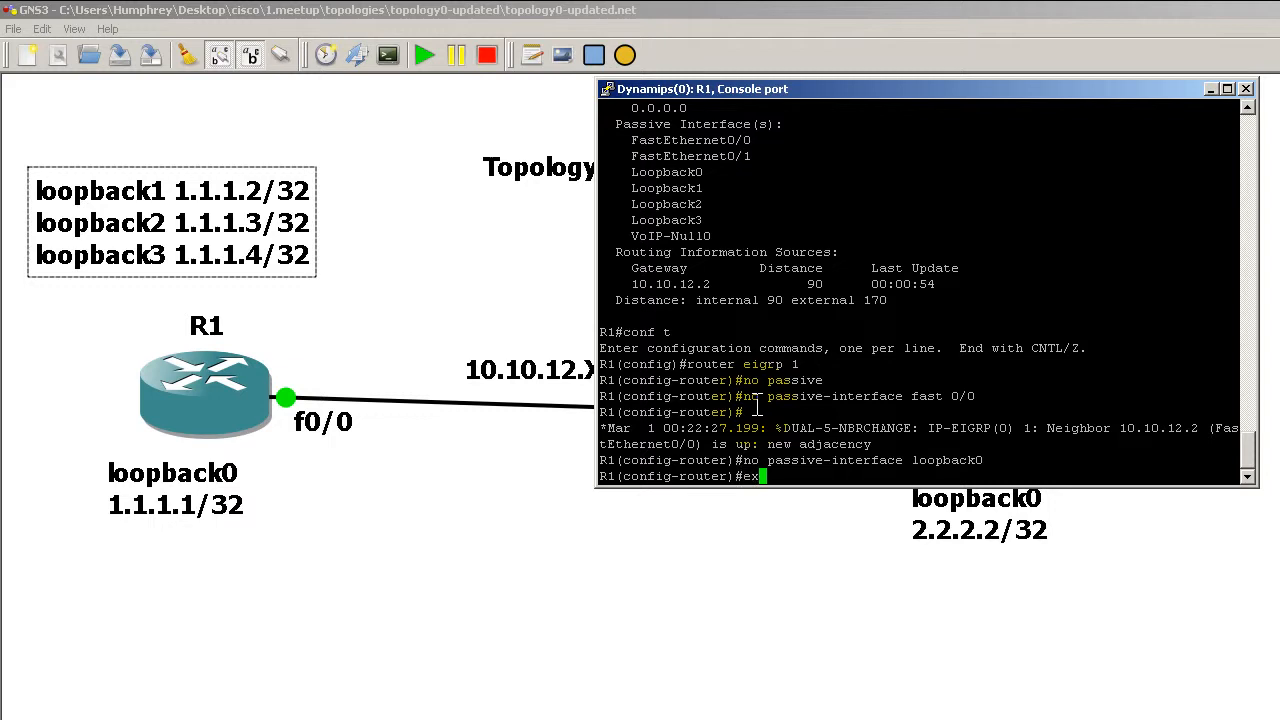
type("exit")
- Exit to privileged mode and run show ip protocols on R1
key("Return")
type("exit")
key("Return")
type("show i")
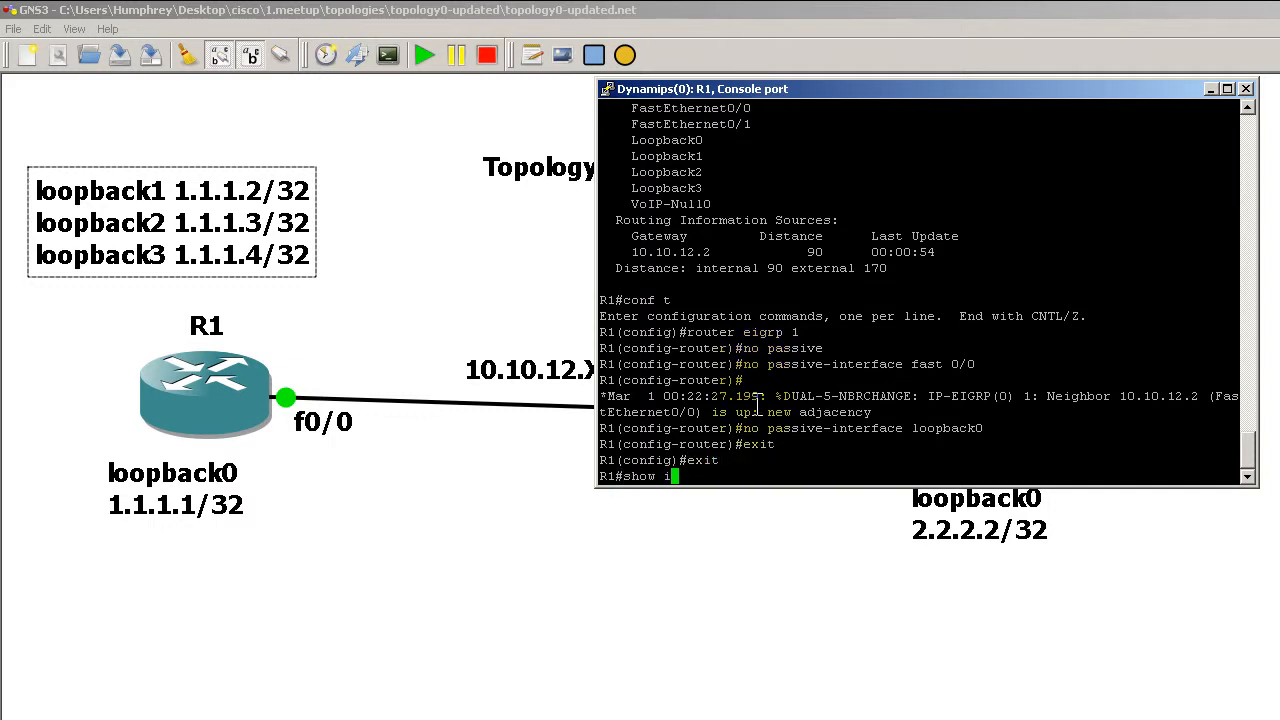
type("p pro")
key("Return")
- Page through the protocol output and highlight the shorter passive interfaces list
key("space")
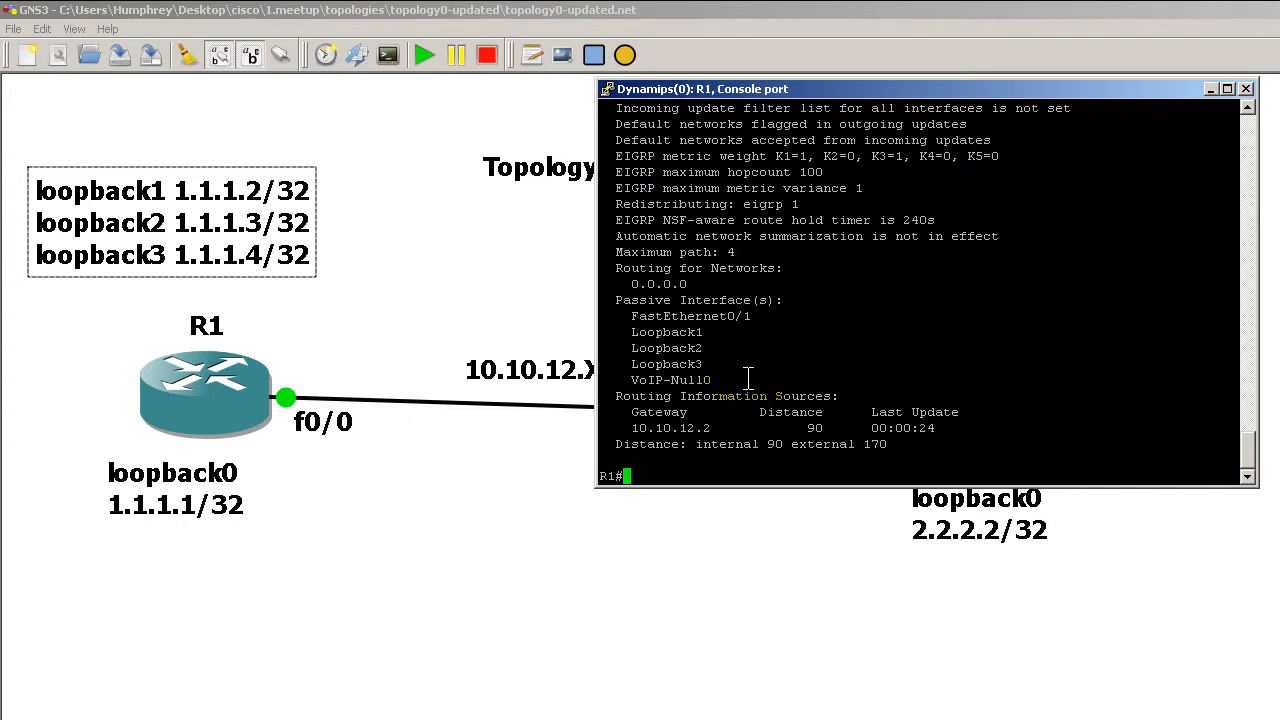
left_click_drag(748, 378, 615, 318)
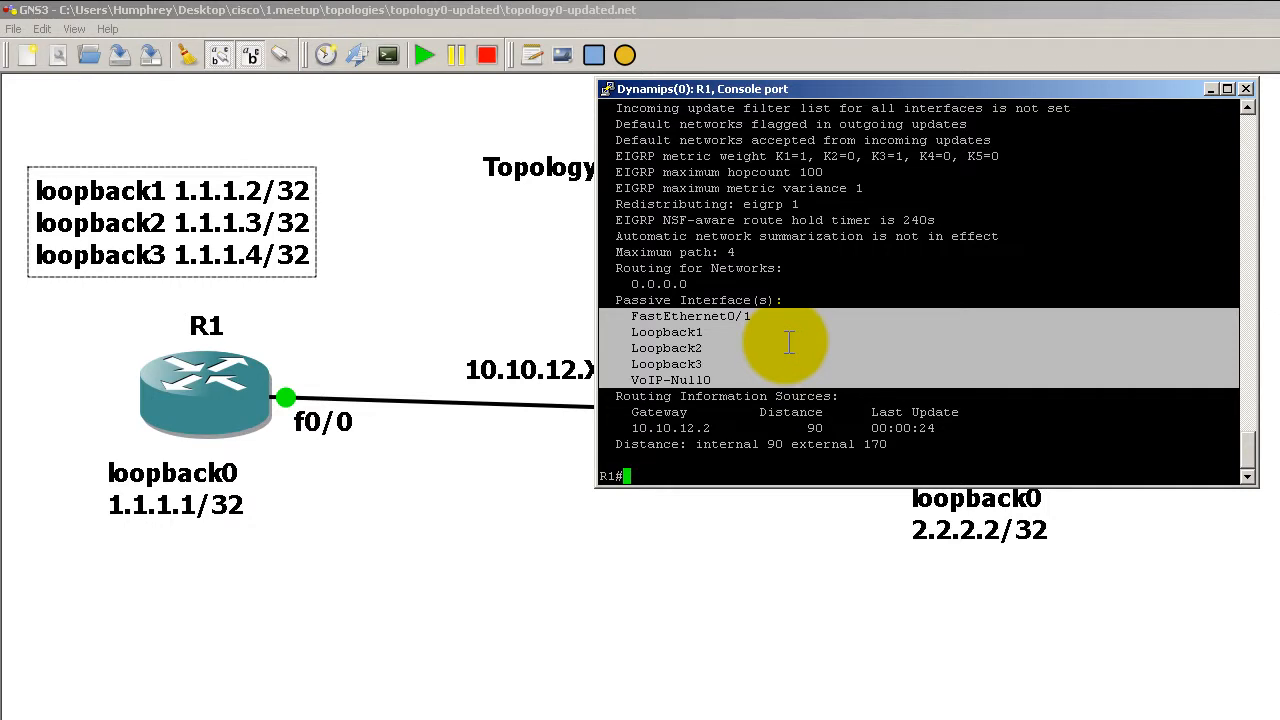
left_click(820, 336)
type("show ip ")
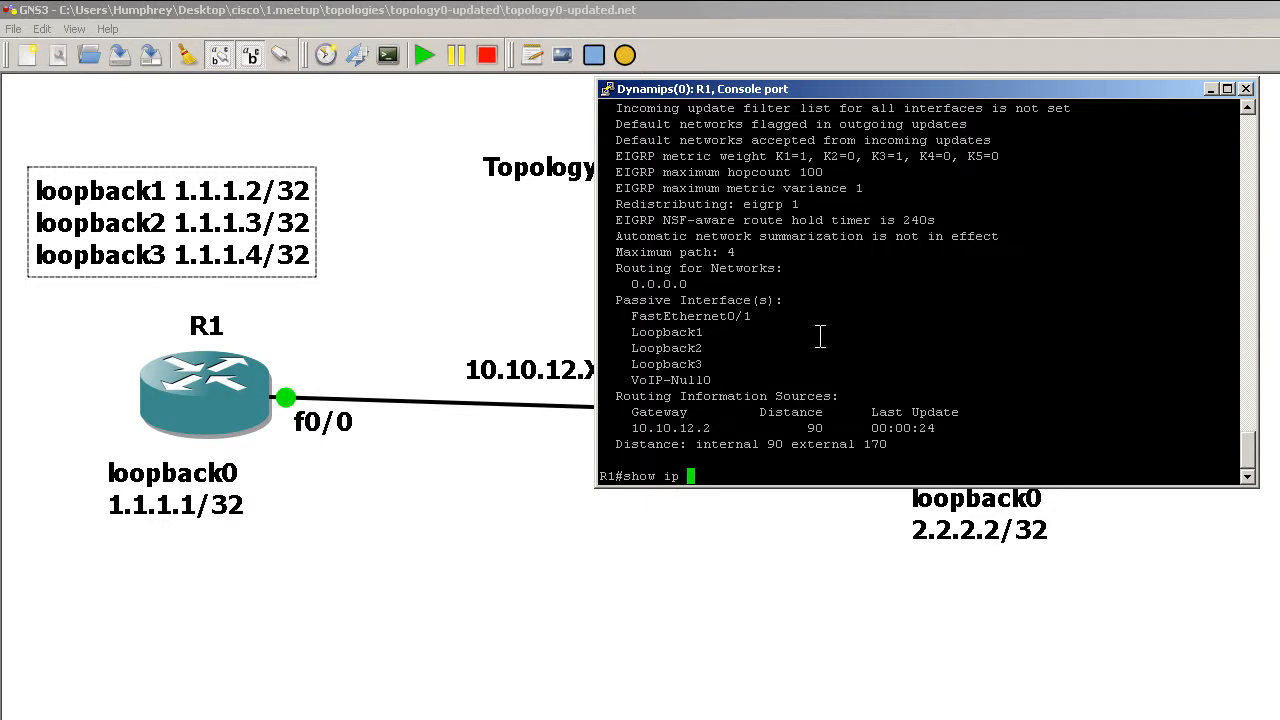
type("route")
- Show ip route, highlight the EIGRP D route to 2.2.2.2, then close R1's console
key("Return")
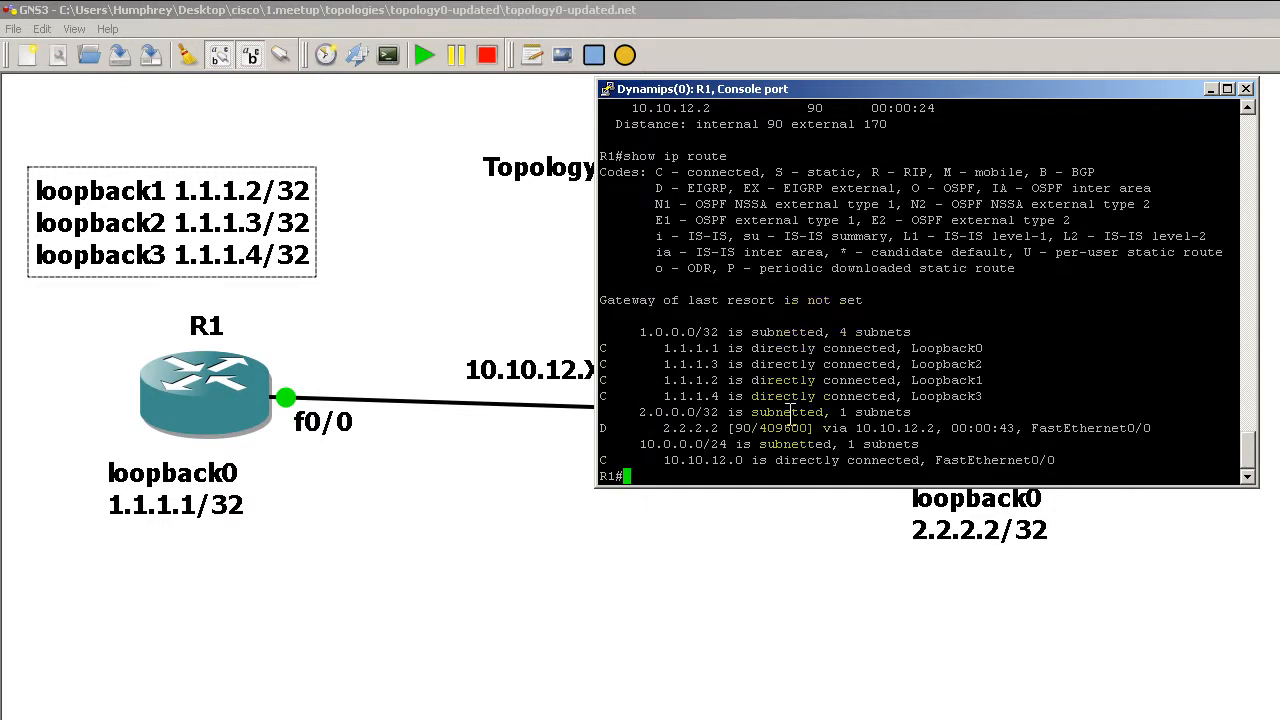
left_click_drag(601, 428, 870, 422)
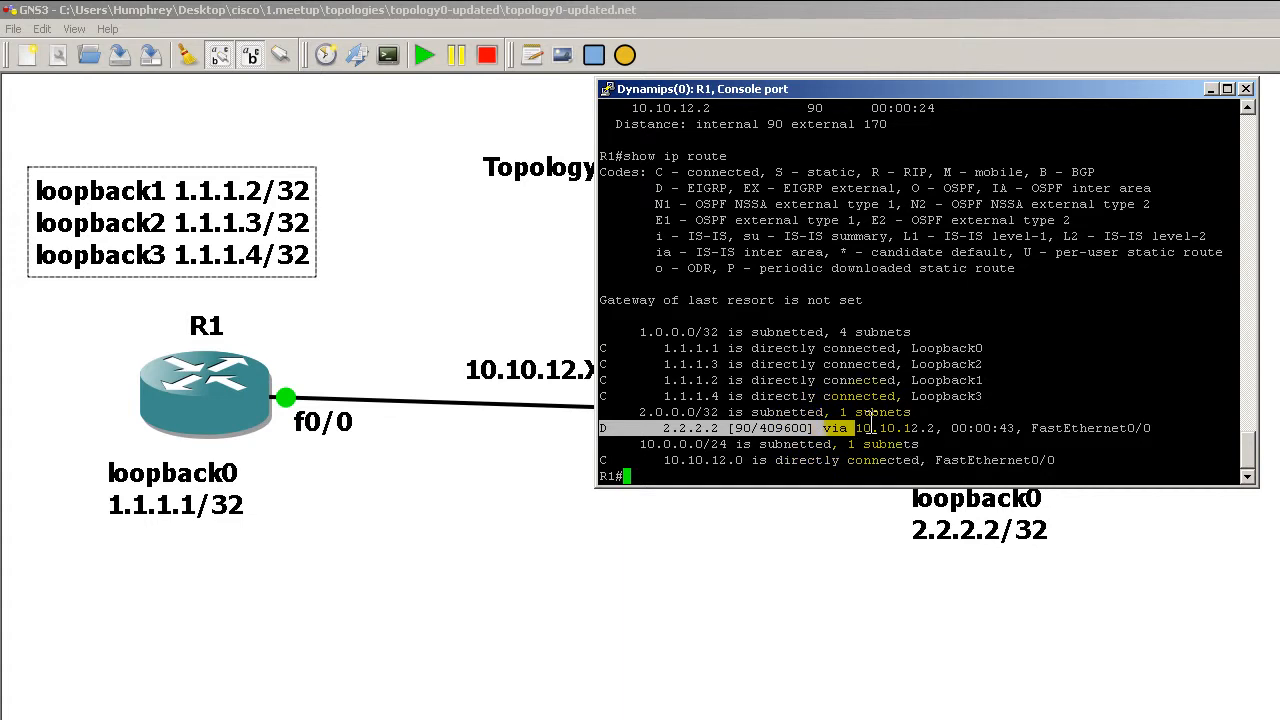
left_click_drag(870, 422, 870, 422)
left_click(920, 108)
left_click_drag(100, 100, 797, 89)
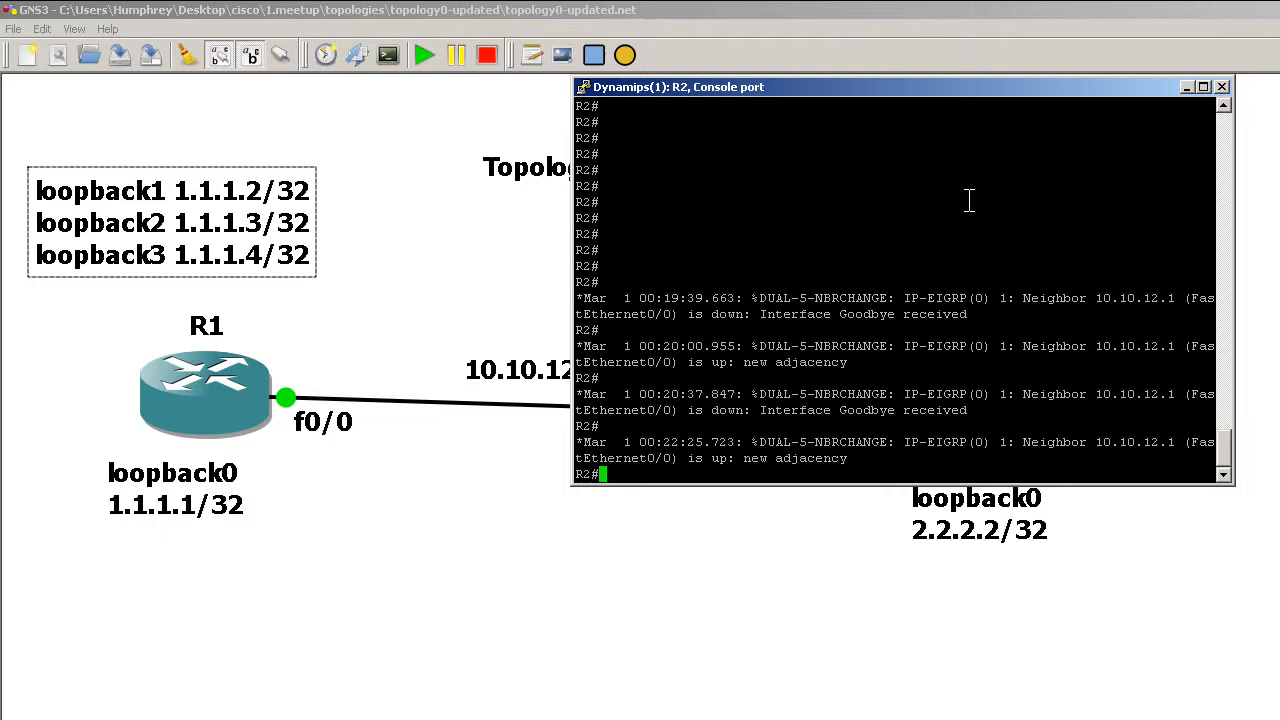
type("show ip route")
- Run show ip route on R2 to list EIGRP routes to 1.1.1.1–1.1.1.4
key("Return")
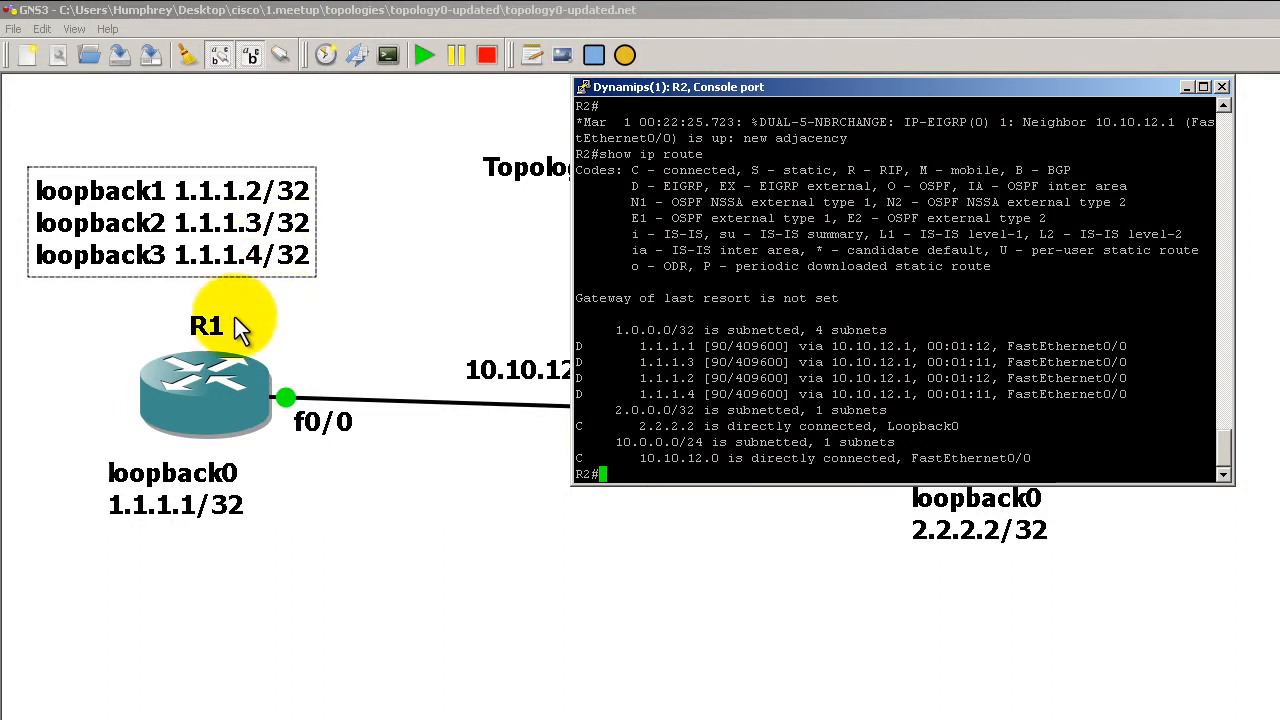
left_click(209, 368)
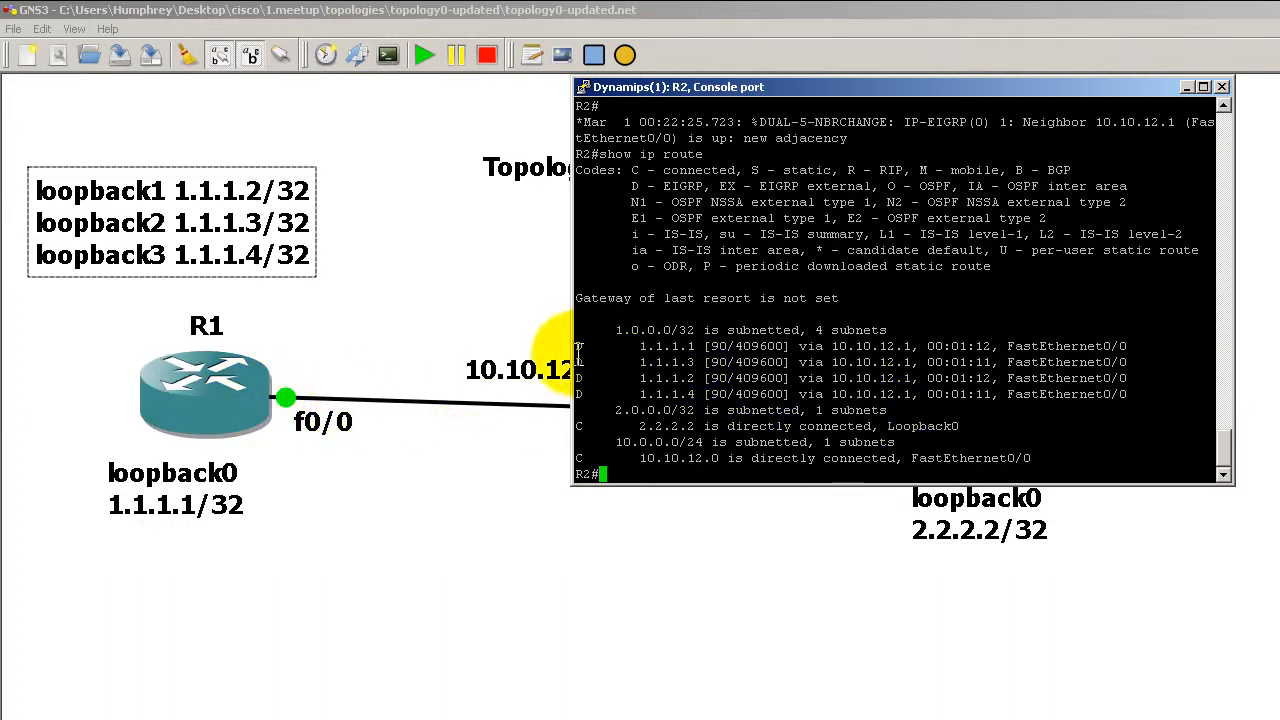
mouse_move(578, 346)
left_mouse_down()
mouse_move(1150, 385)
mouse_move(1150, 396)
left_mouse_up()
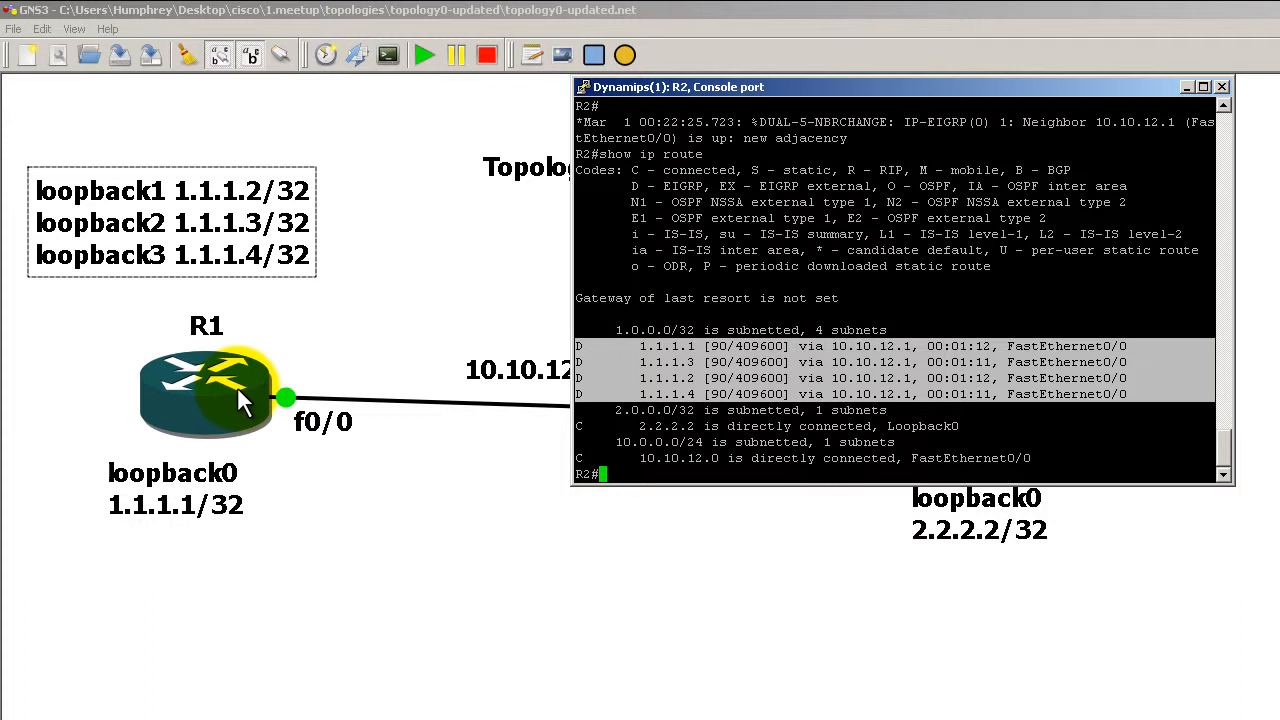
left_click(975, 330)
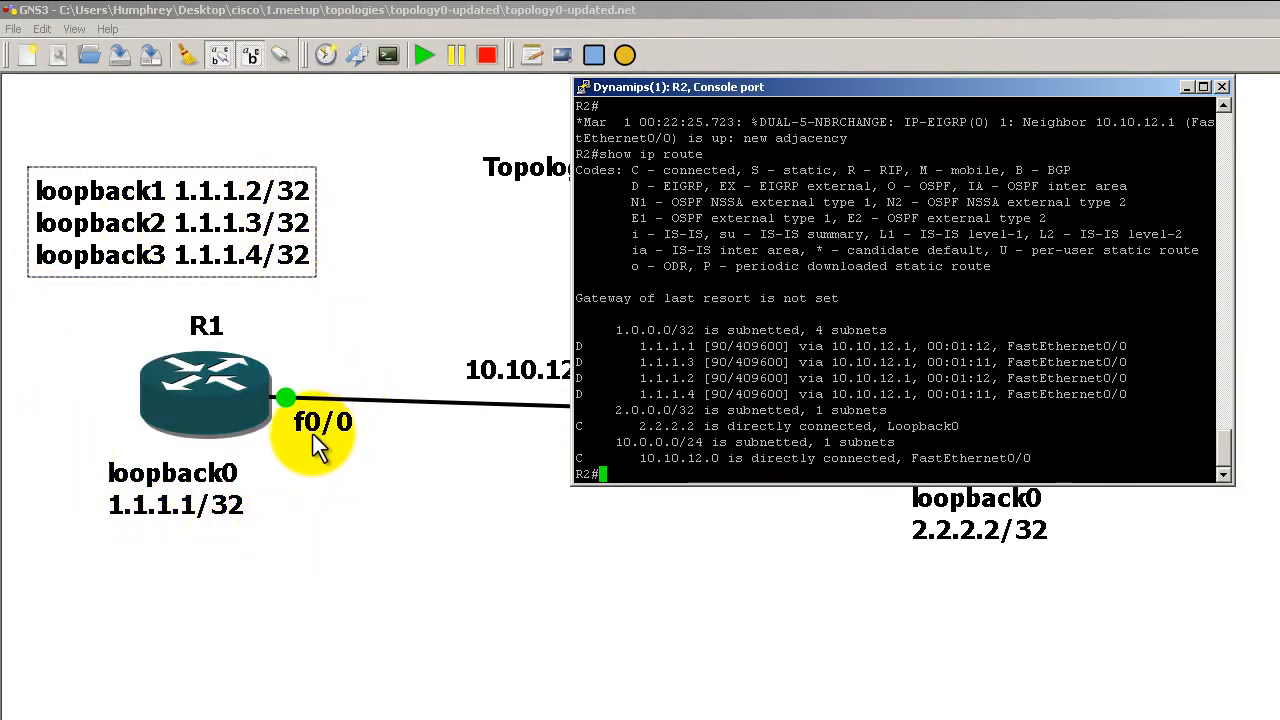
type("conf t")
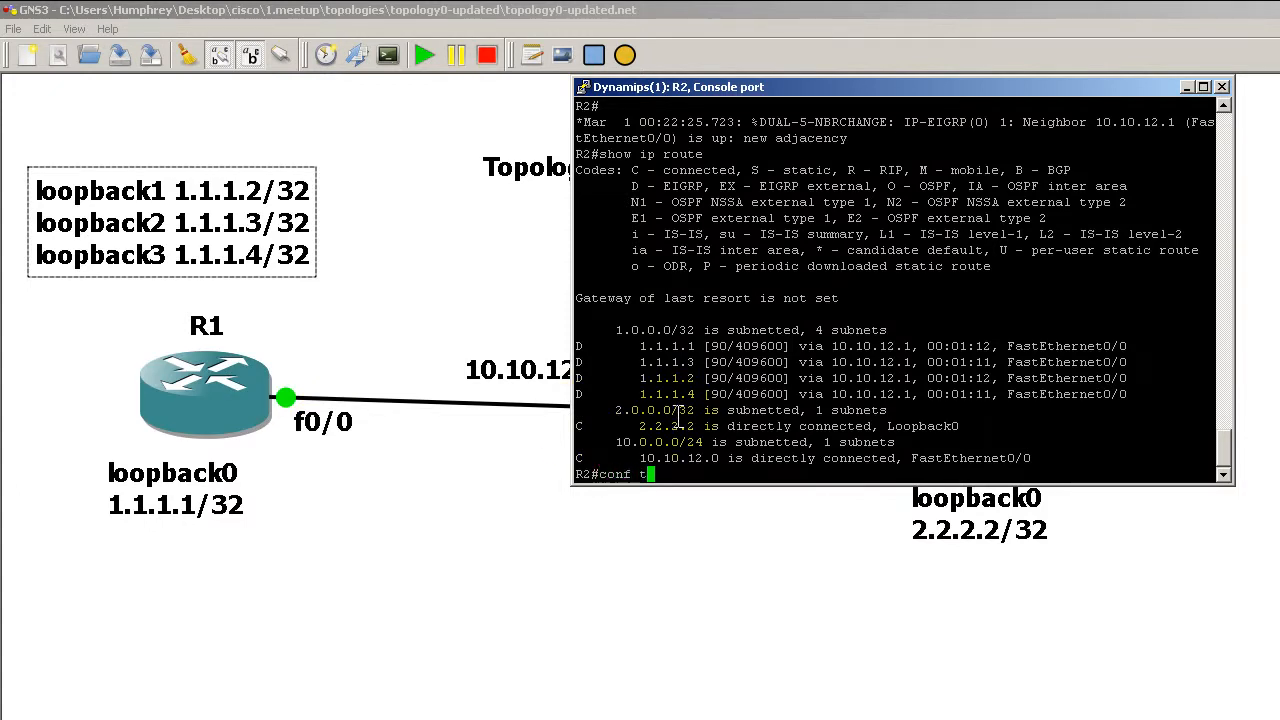
- On R2 enter conf t, router eigrp 1, and type no passive-interface fast0/0 without running it
key("Return")
type("router eigrp 1")
key("Return")
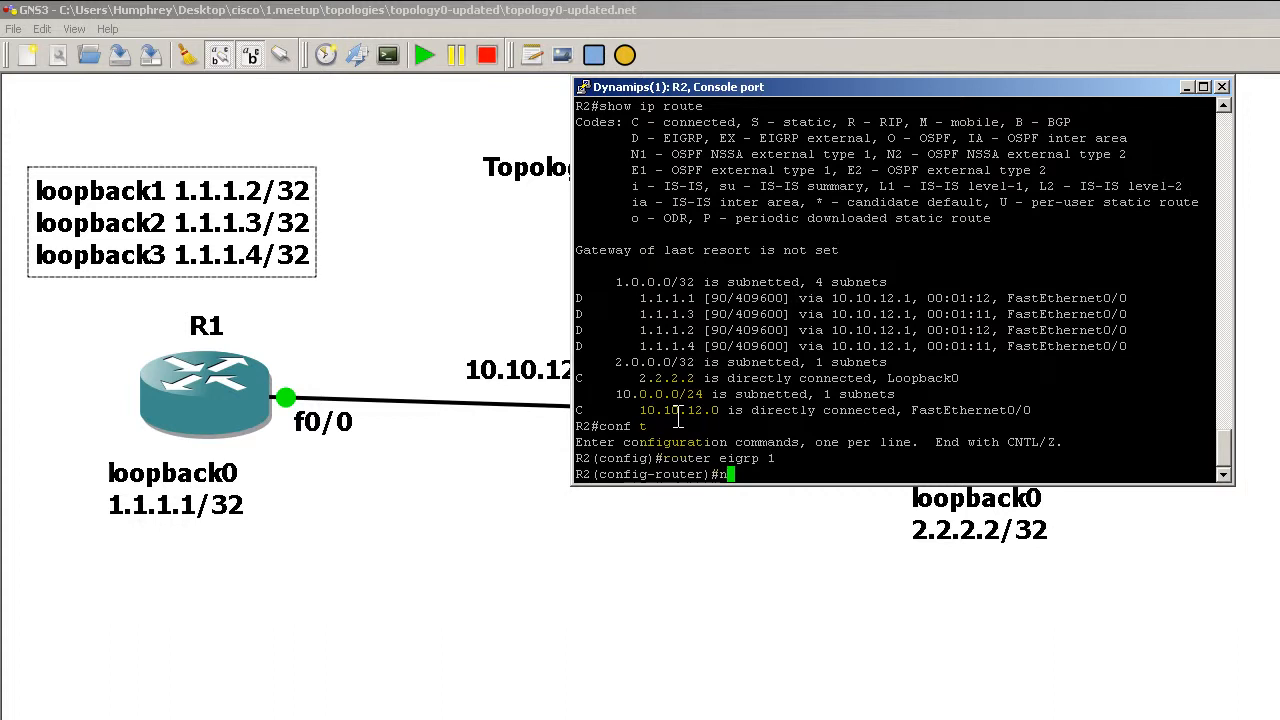
type("no ")
type("passiv")
key("Tab")
type("fast")
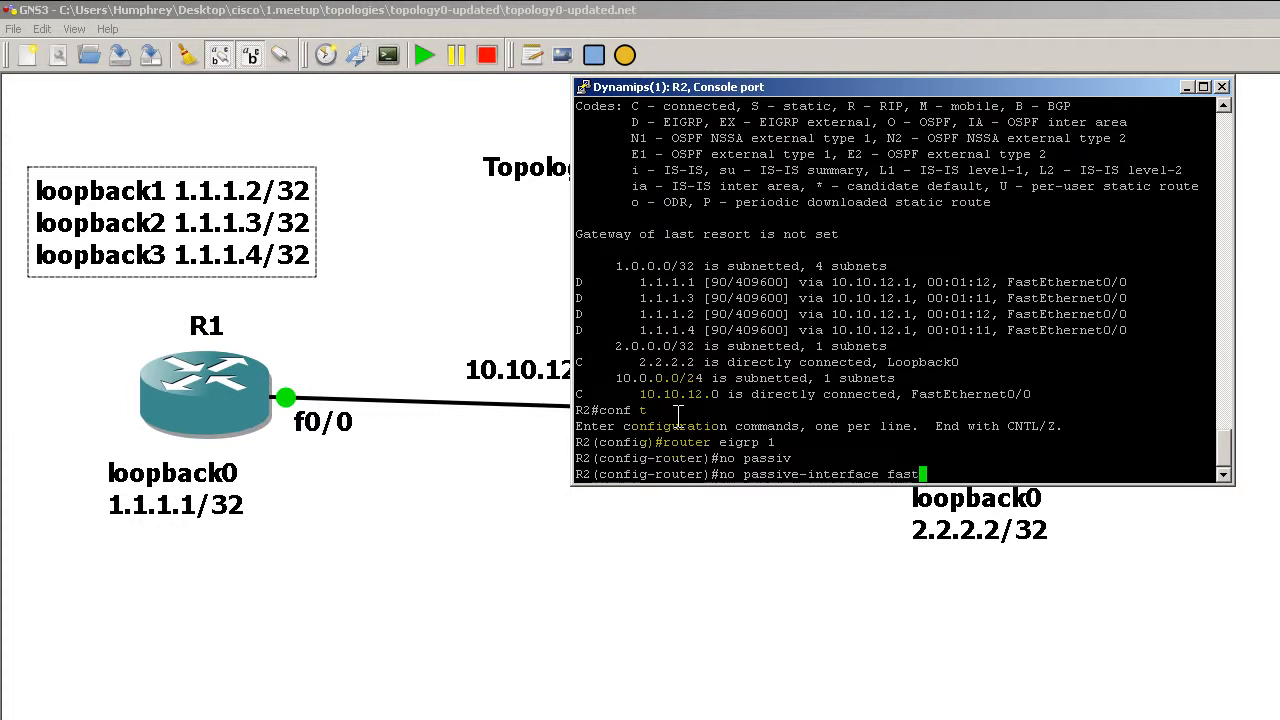
type("0/0")
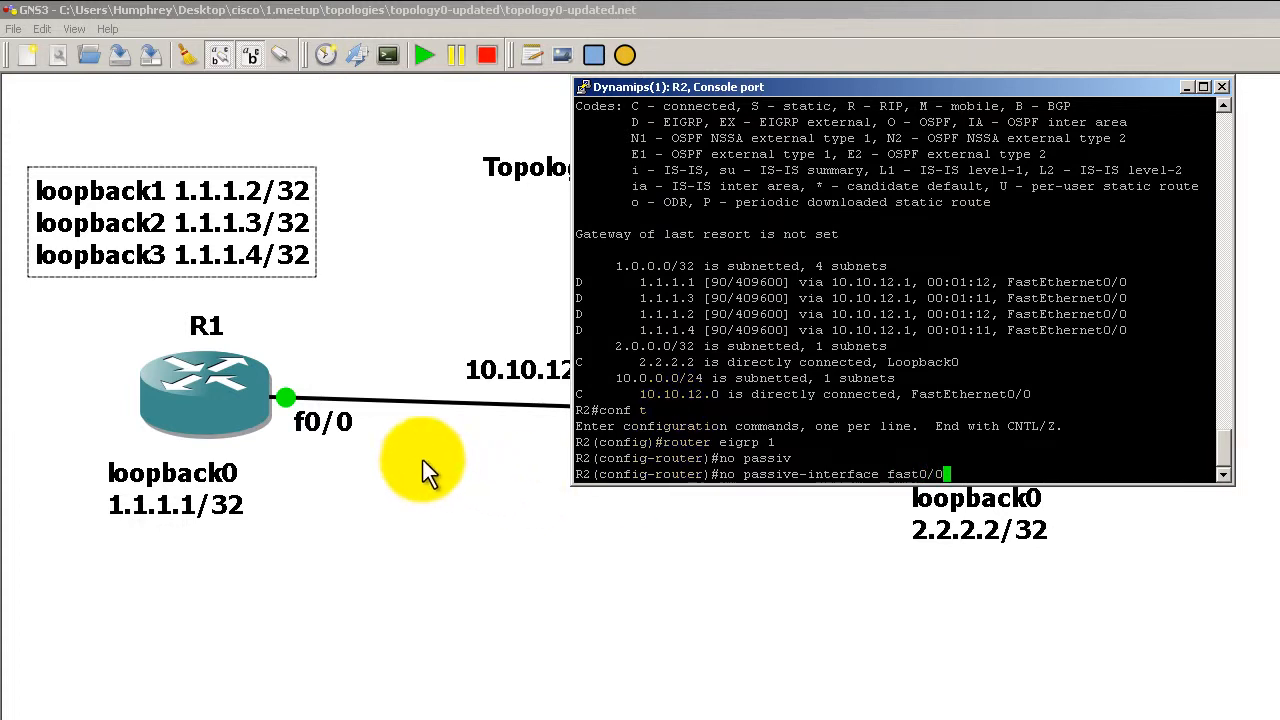